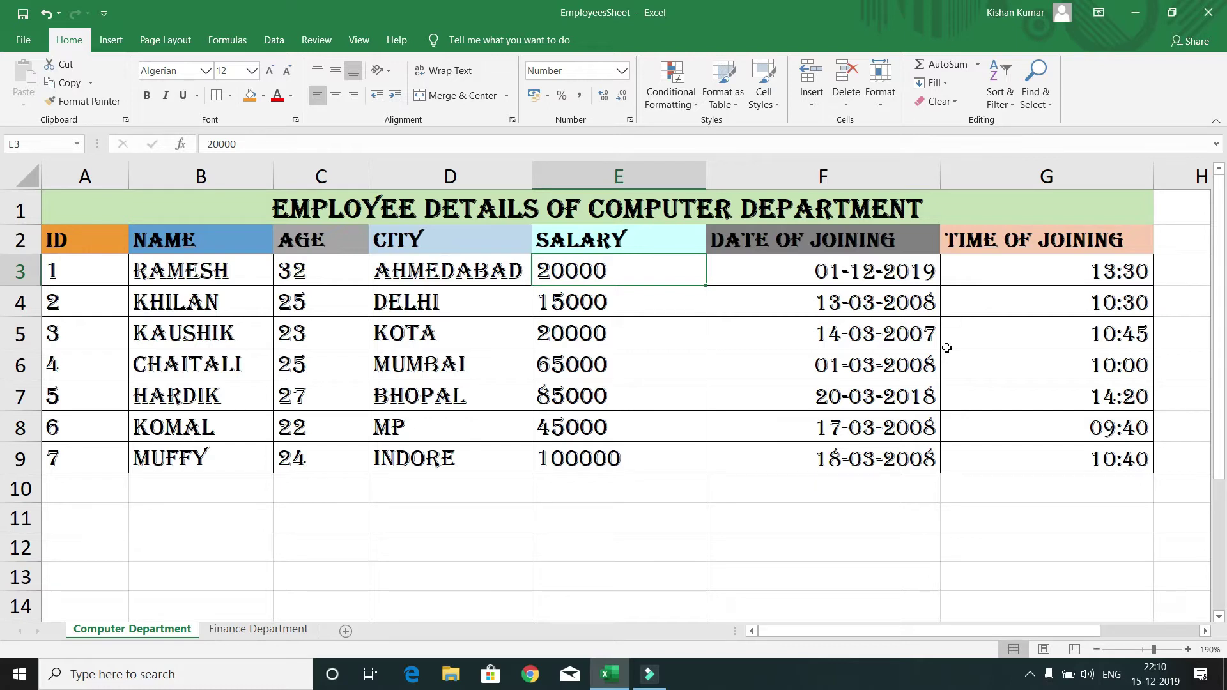
# Select the seven salary cells E3 through E9 in the Computer Department sheet
pyautogui.moveTo(587, 272); pyautogui.dragTo(588, 426)
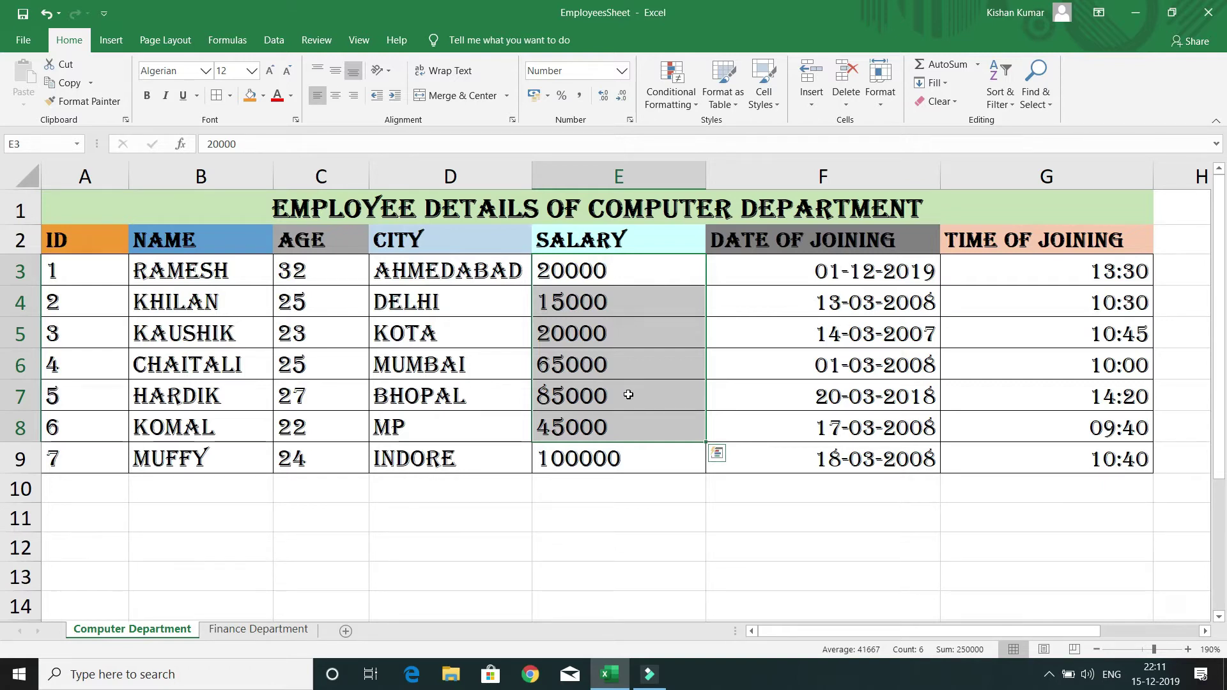
pyautogui.moveTo(592, 273); pyautogui.dragTo(598, 448)
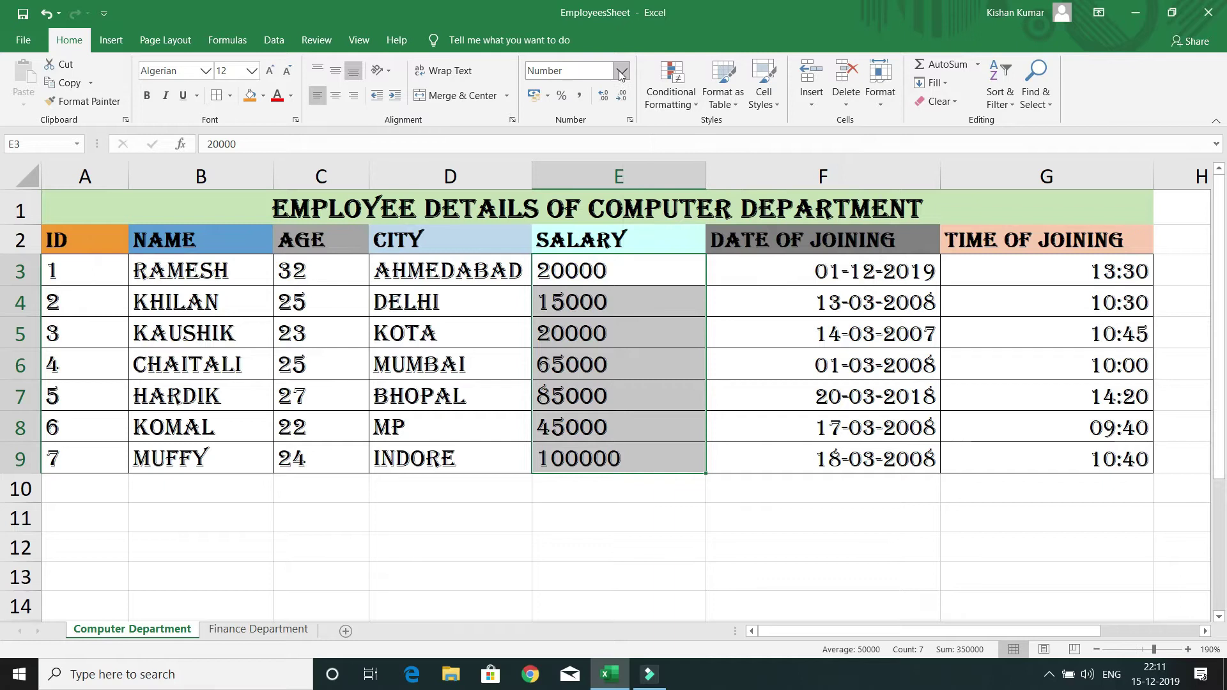
# Give salaries E3:E9 Currency format with the ₹ symbol and 2 decimals, e.g. ₹ 1,00,000.00
pyautogui.click(547, 97)
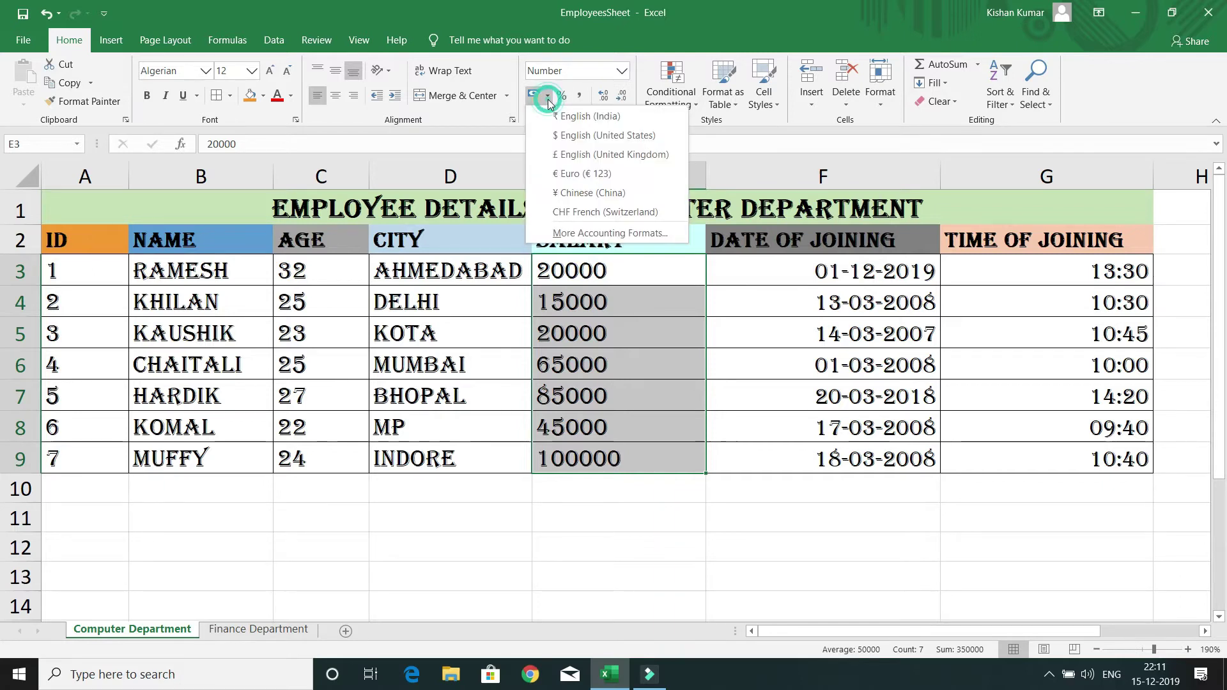
pyautogui.click(584, 232)
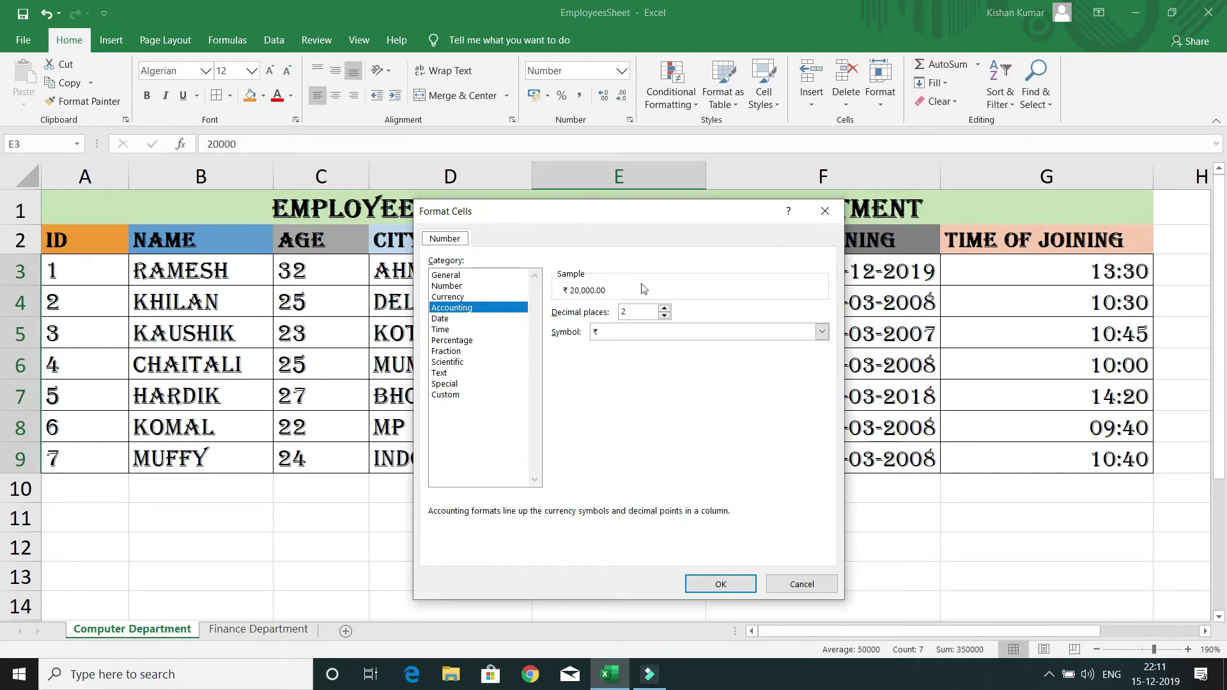
pyautogui.click(825, 212)
pyautogui.click(631, 120)
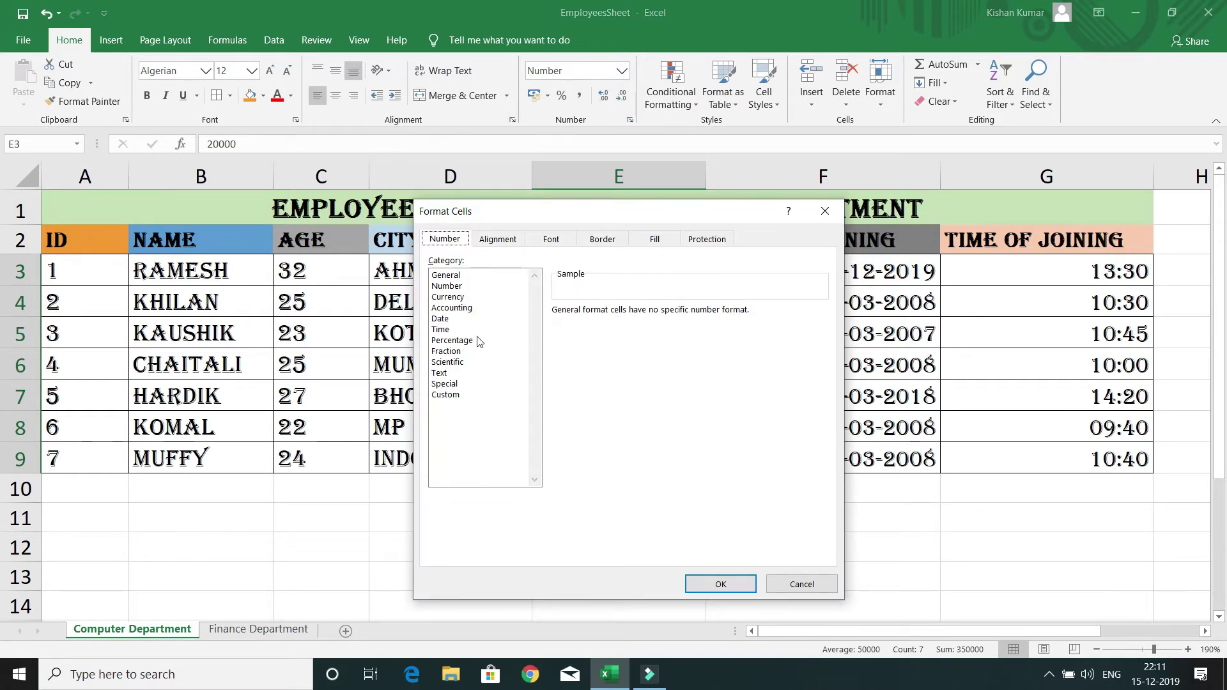
pyautogui.moveTo(577, 220); pyautogui.dragTo(587, 194)
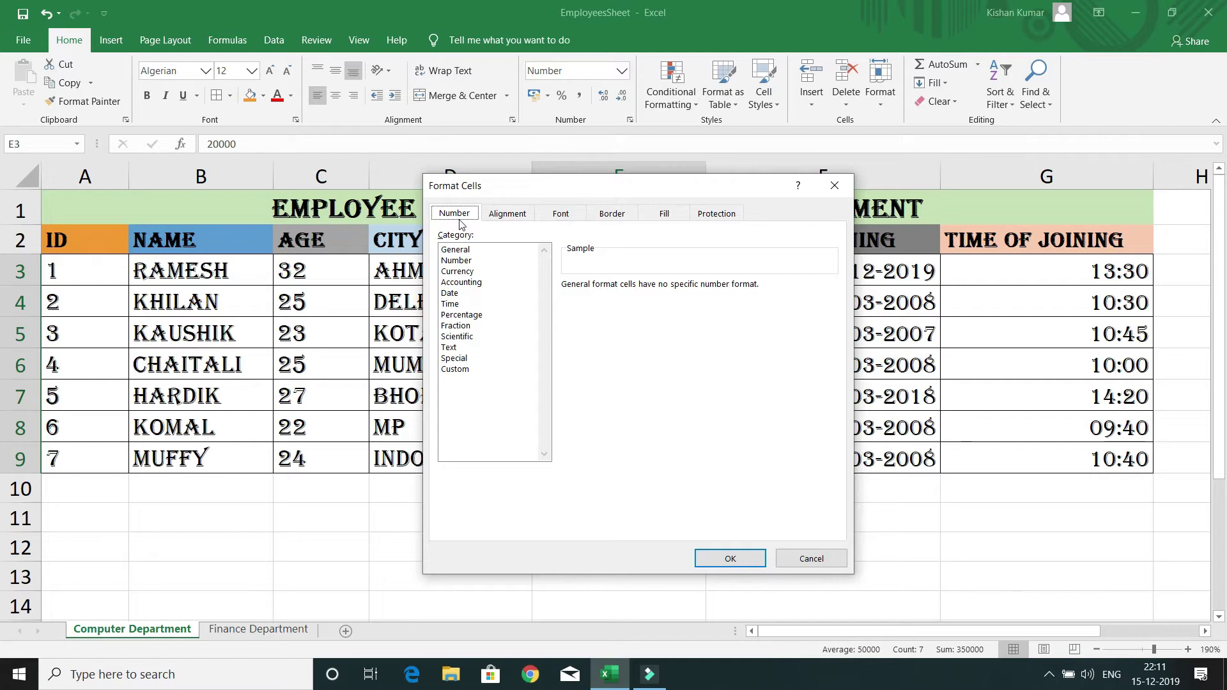
pyautogui.click(467, 272)
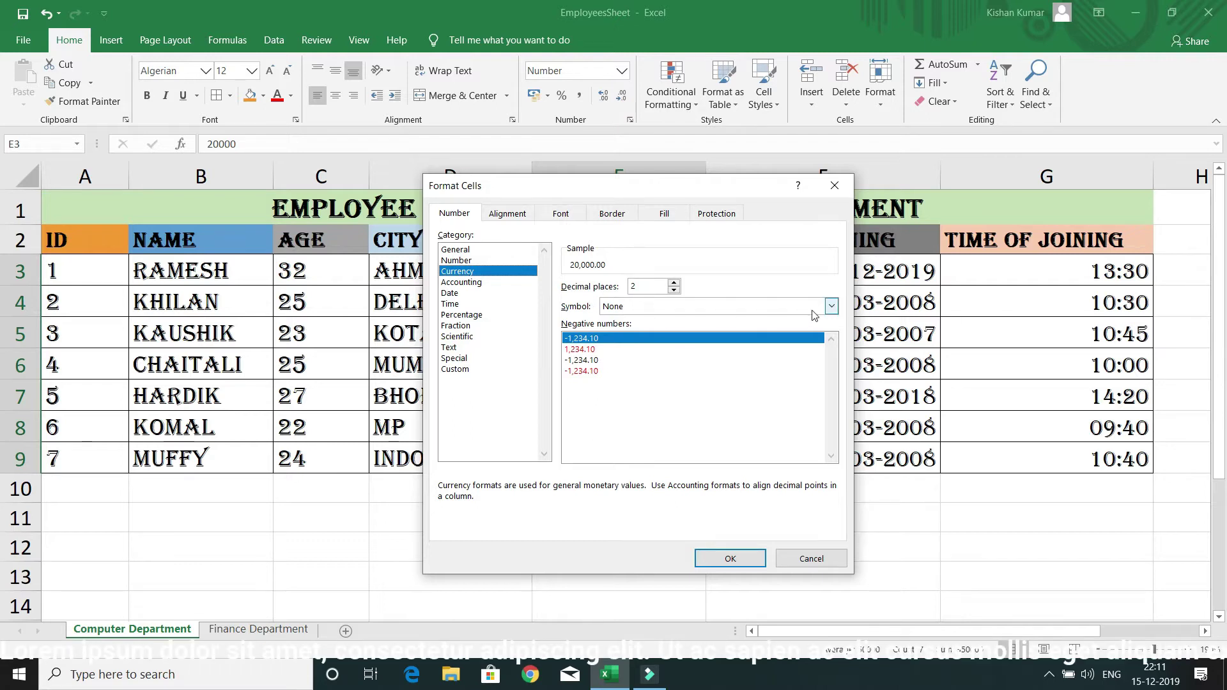
pyautogui.click(831, 307)
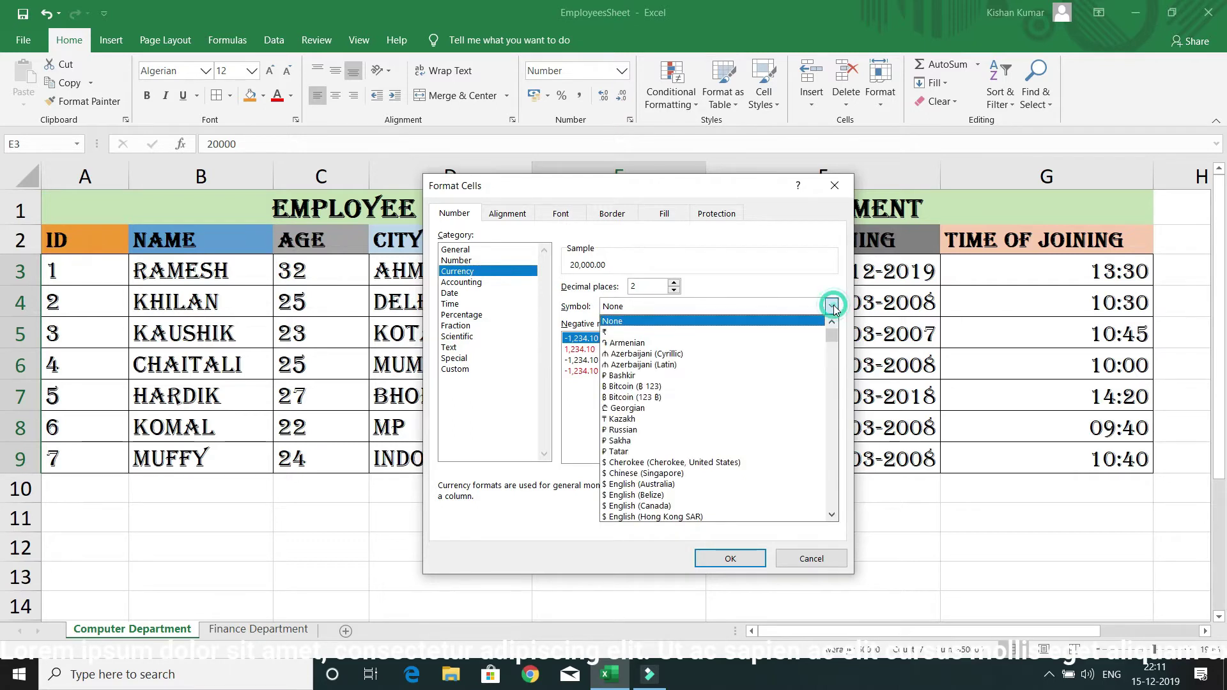
pyautogui.click(693, 333)
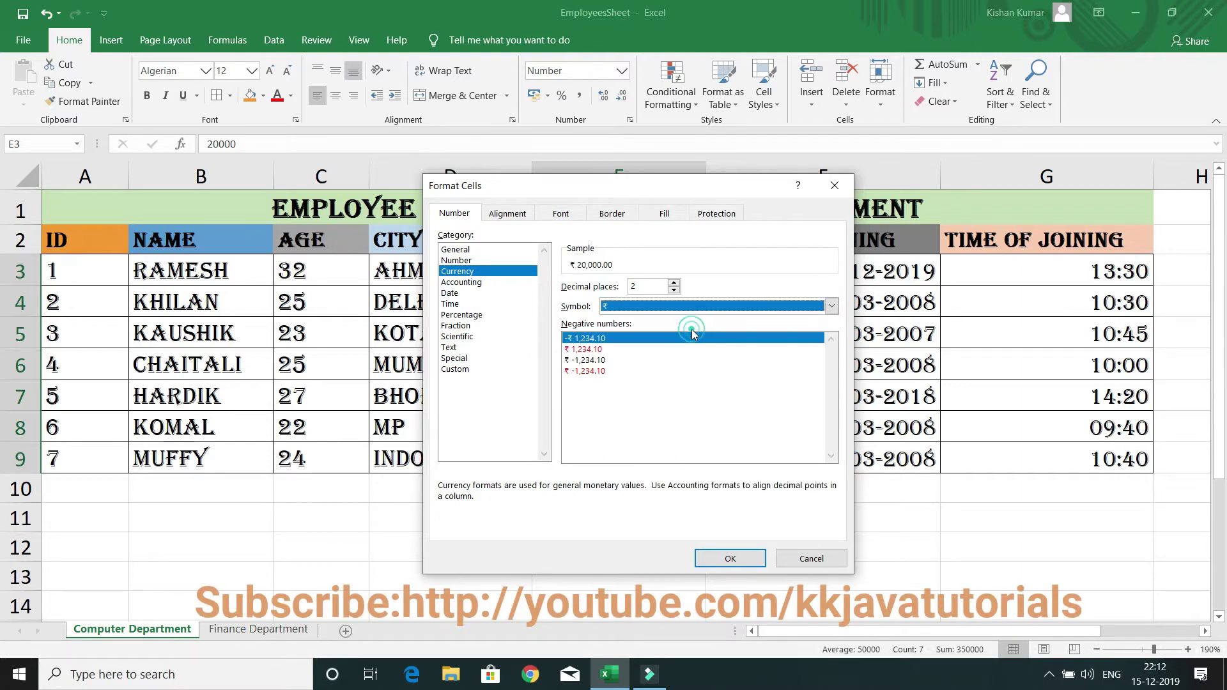
pyautogui.click(730, 559)
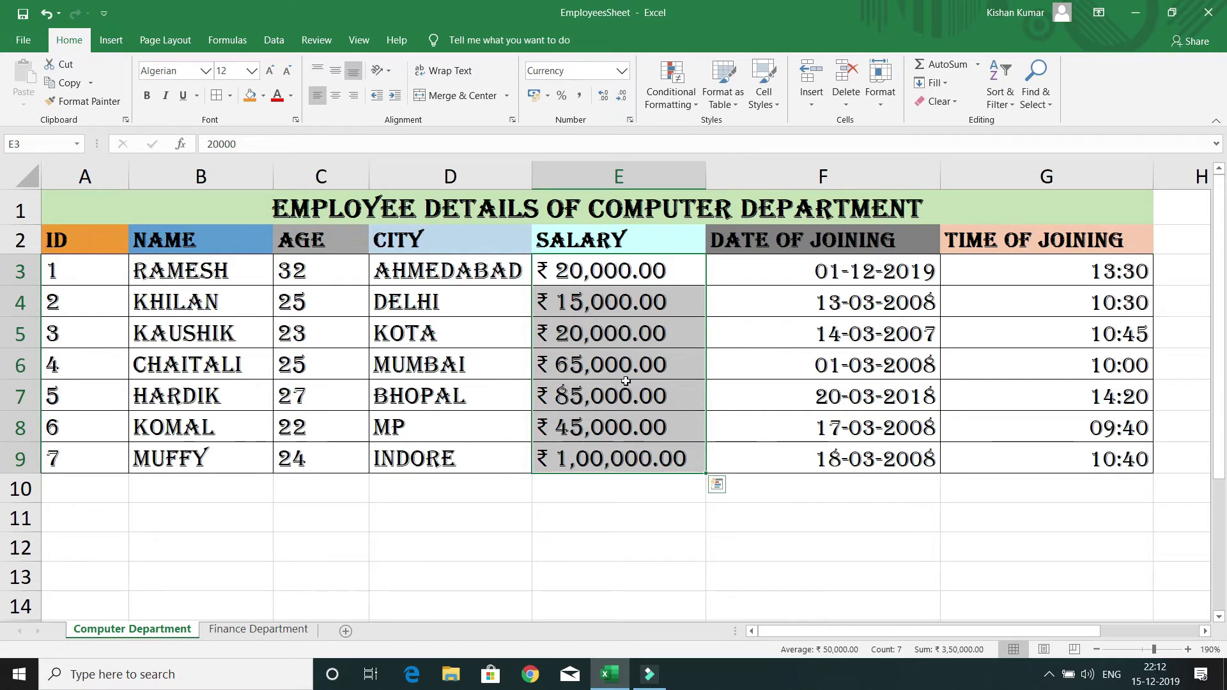
pyautogui.moveTo(601, 271); pyautogui.dragTo(603, 445)
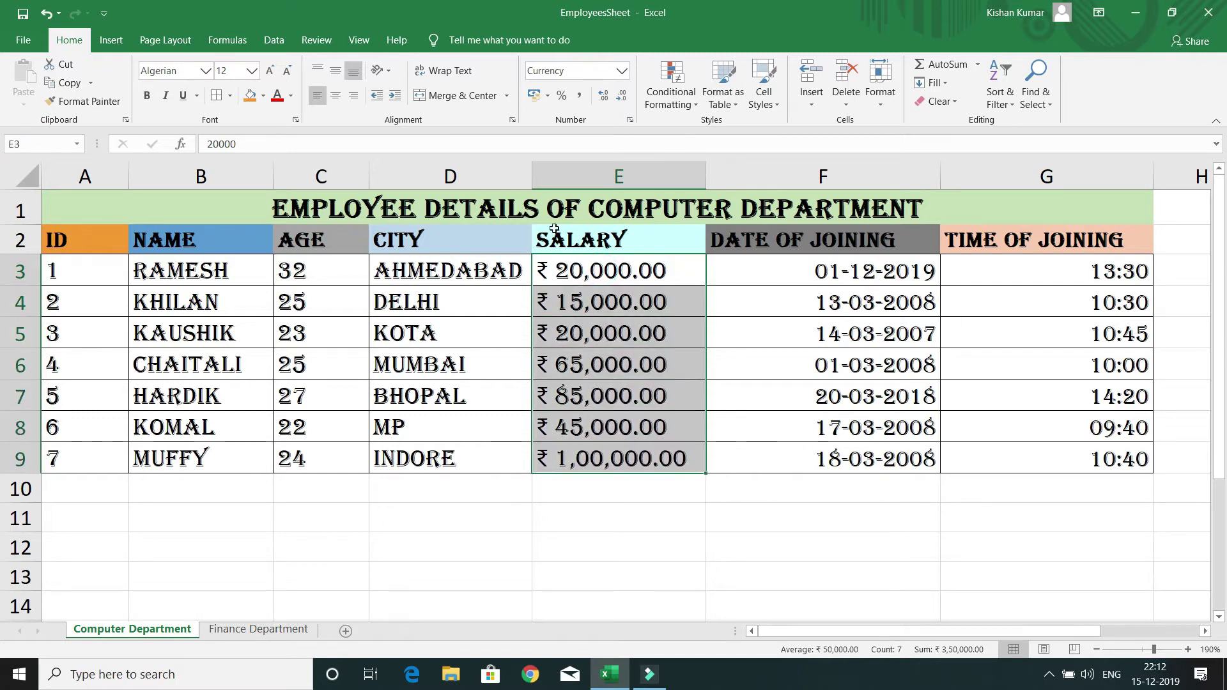
pyautogui.click(631, 121)
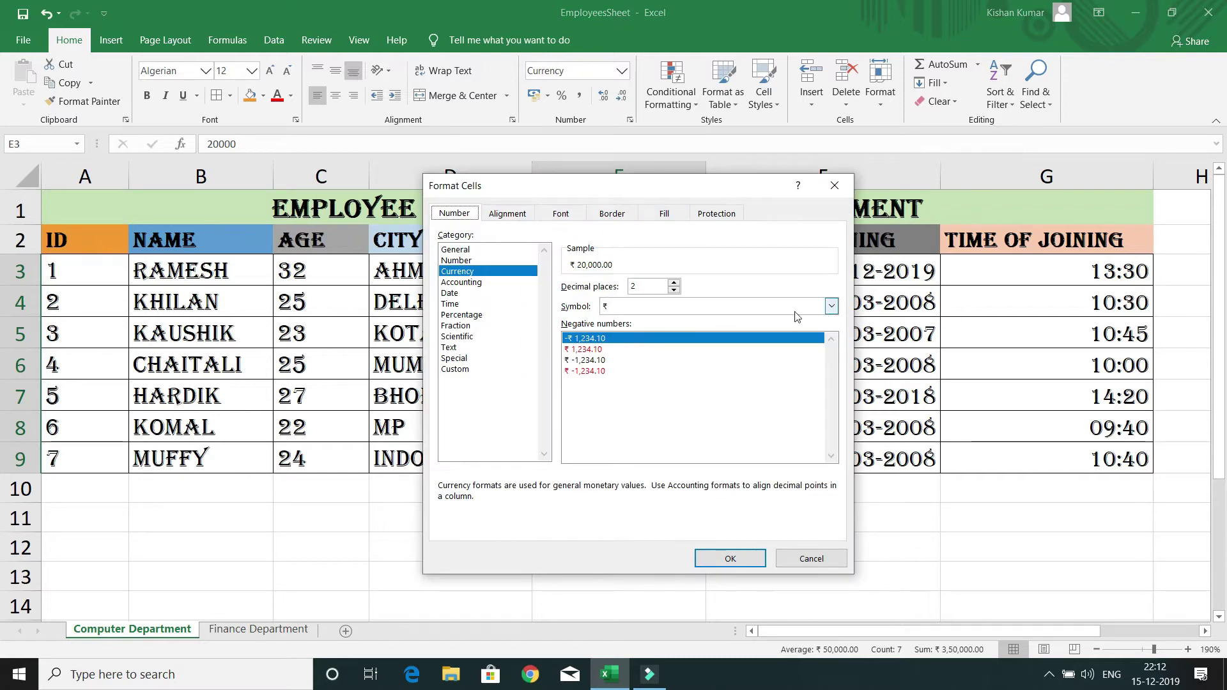
pyautogui.click(831, 306)
pyautogui.moveTo(835, 339)
pyautogui.mouseDown()
pyautogui.moveTo(836, 378)
pyautogui.moveTo(831, 340)
pyautogui.mouseUp()
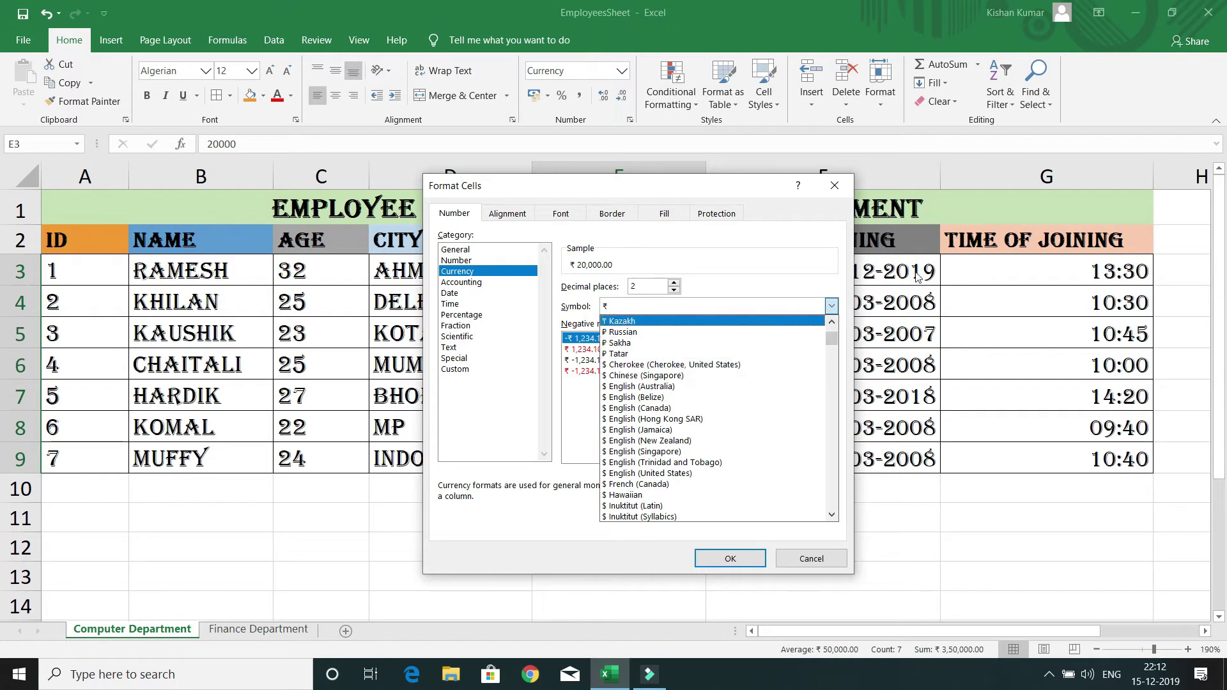
pyautogui.click(834, 185)
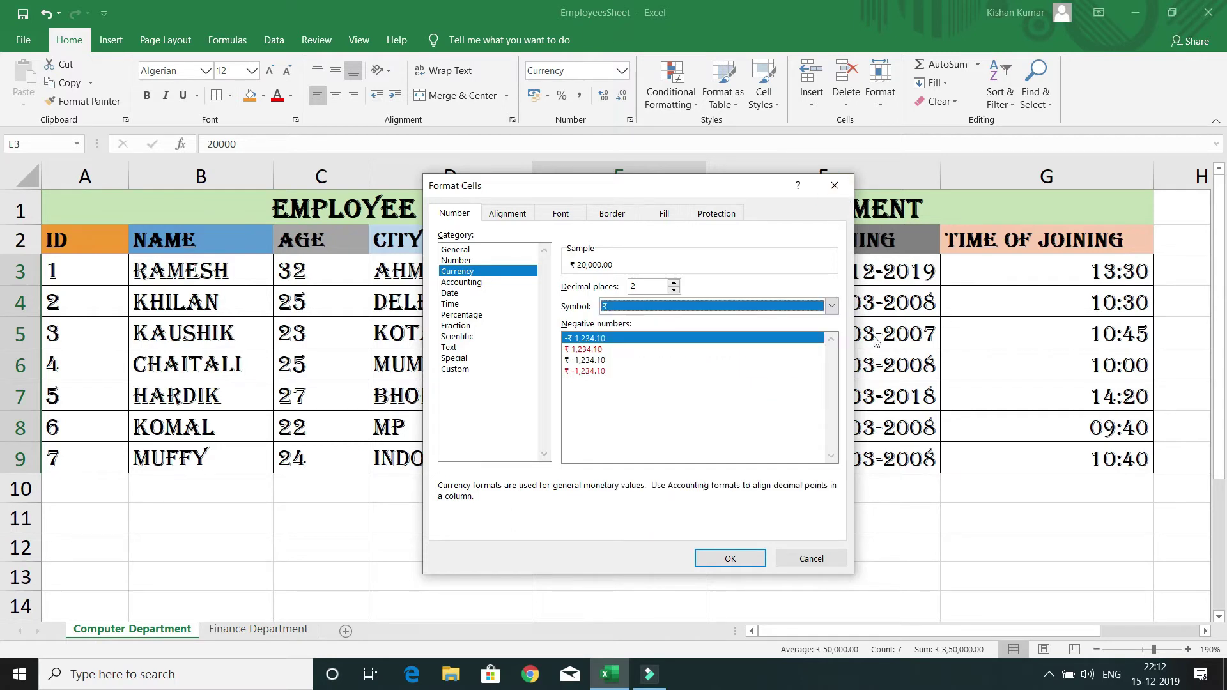
pyautogui.click(833, 186)
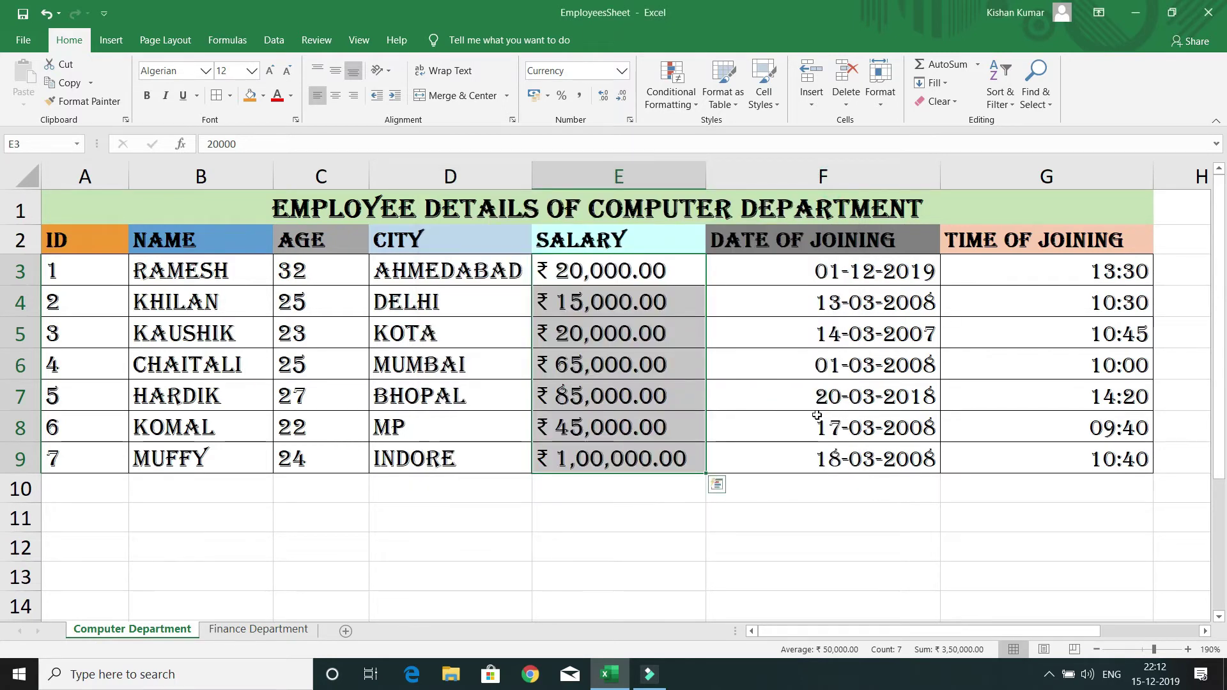
# Format joining dates F3:F9 with the 2012-03-14 date type, e.g. 2019-12-01
pyautogui.moveTo(862, 270); pyautogui.dragTo(858, 459)
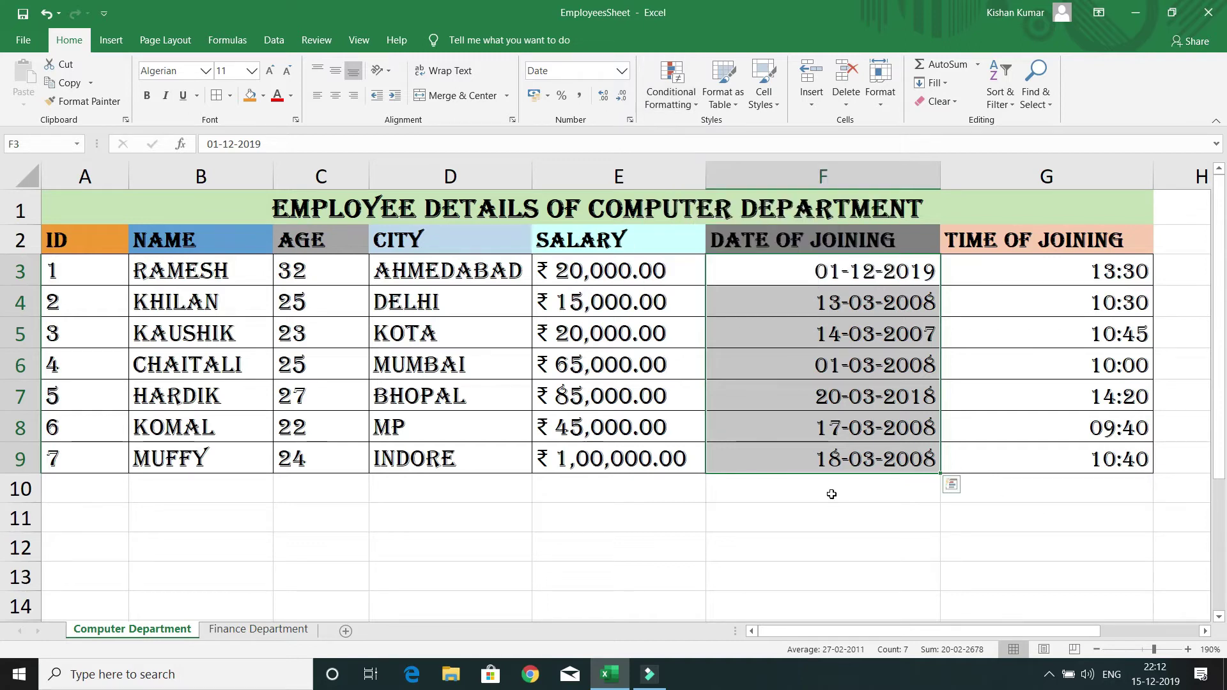
pyautogui.click(630, 121)
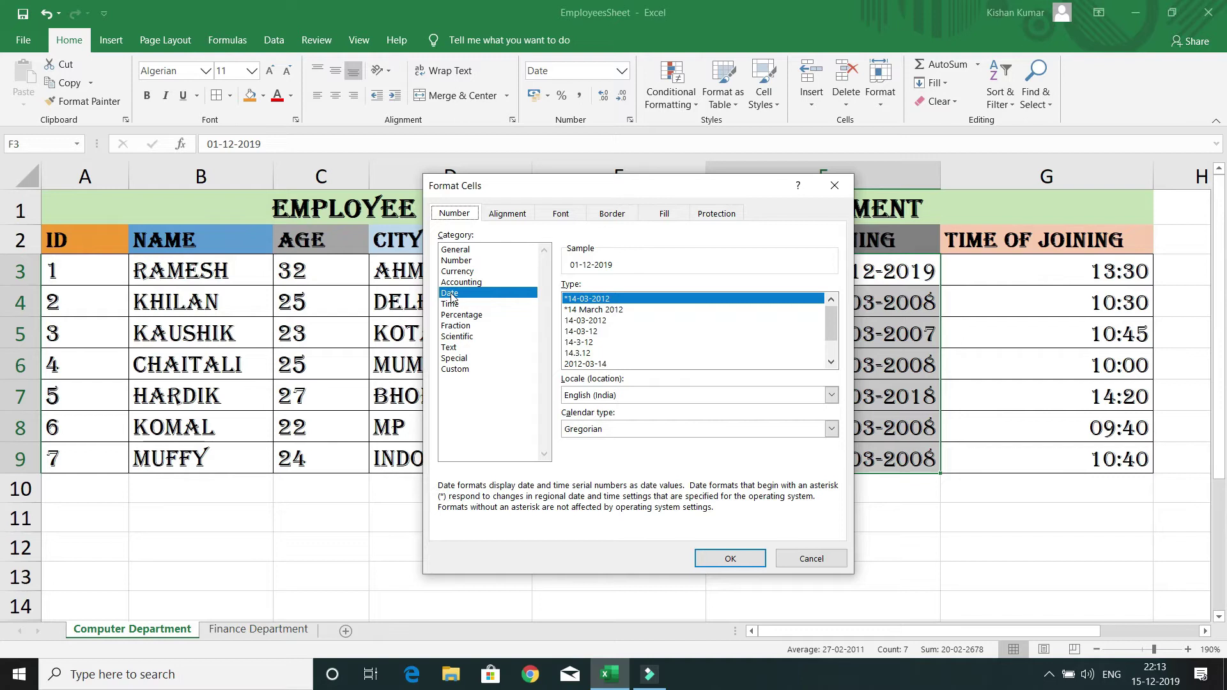
pyautogui.click(832, 331)
pyautogui.moveTo(832, 331); pyautogui.dragTo(832, 337)
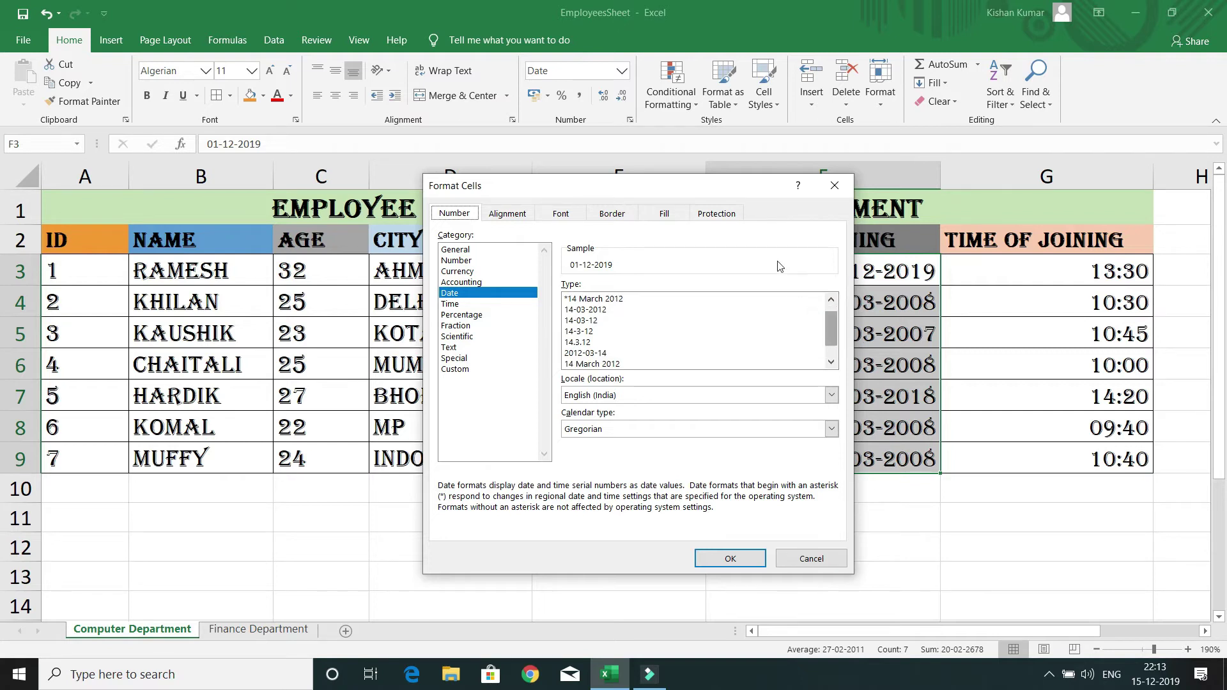
pyautogui.moveTo(707, 186); pyautogui.dragTo(581, 164)
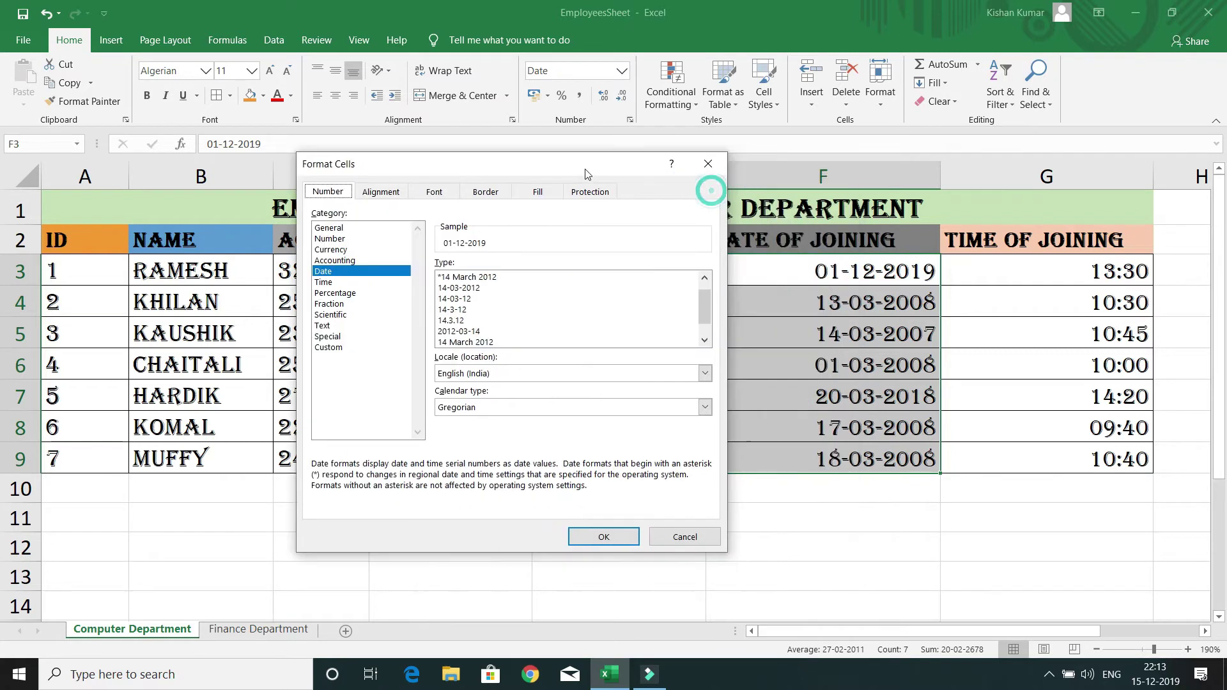
pyautogui.click(696, 309)
pyautogui.click(697, 320)
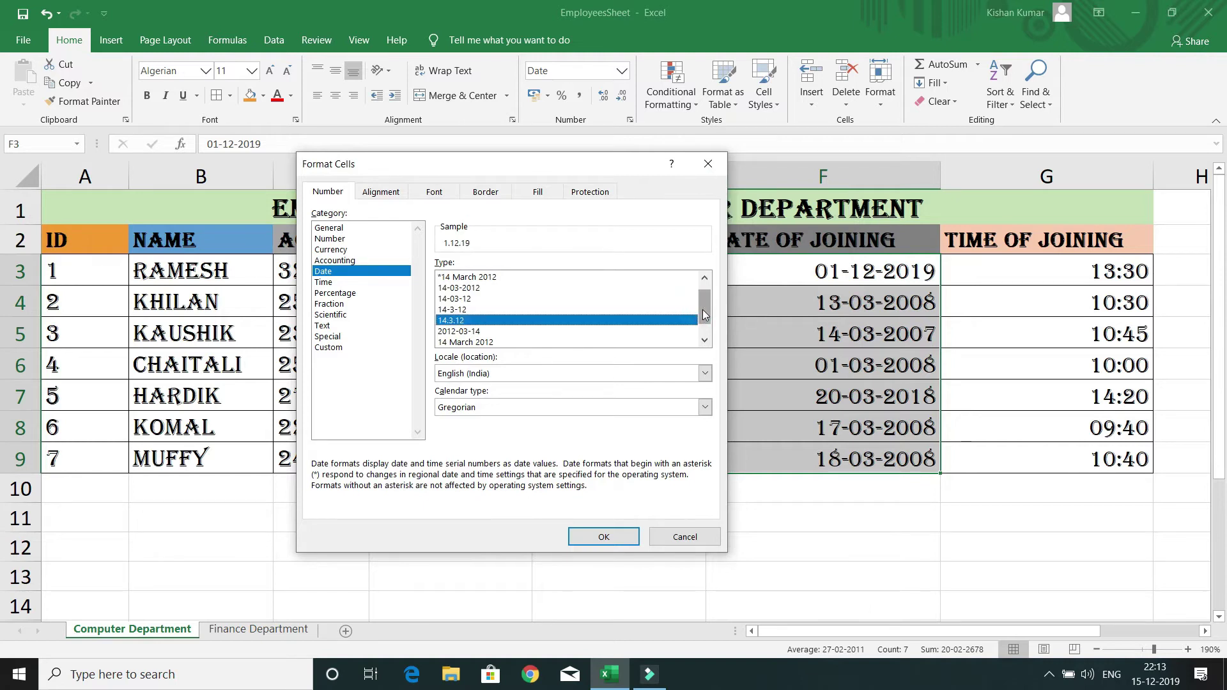
pyautogui.moveTo(702, 311); pyautogui.dragTo(703, 325)
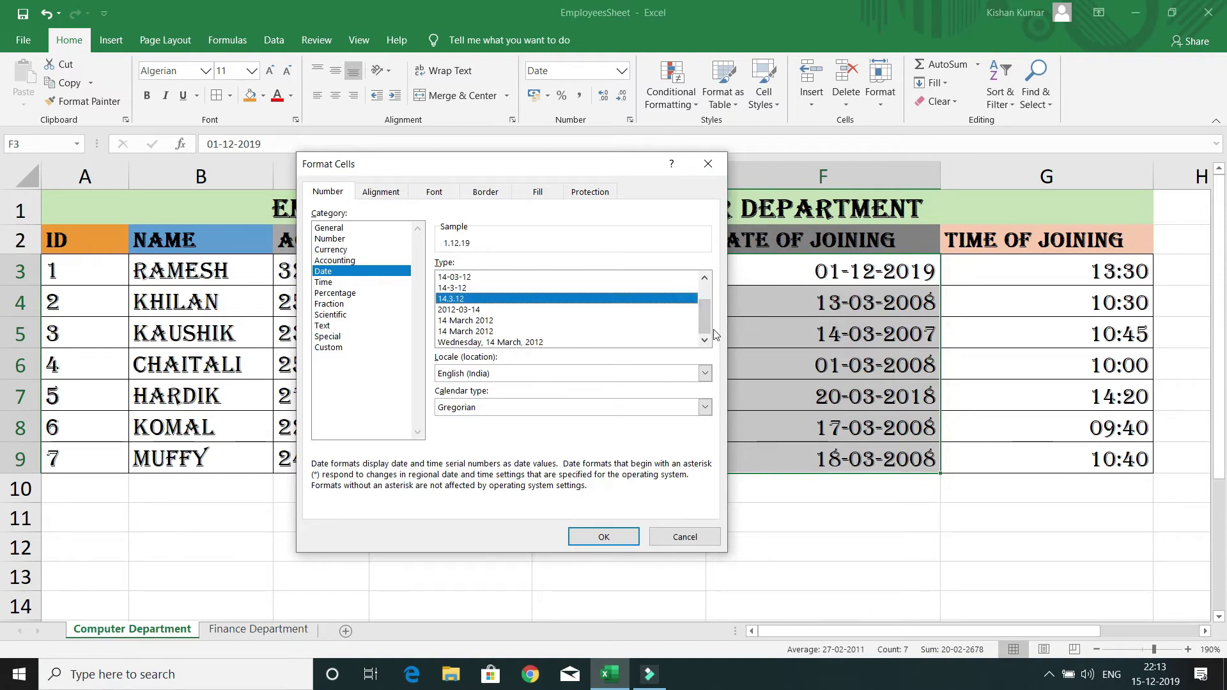
pyautogui.click(462, 311)
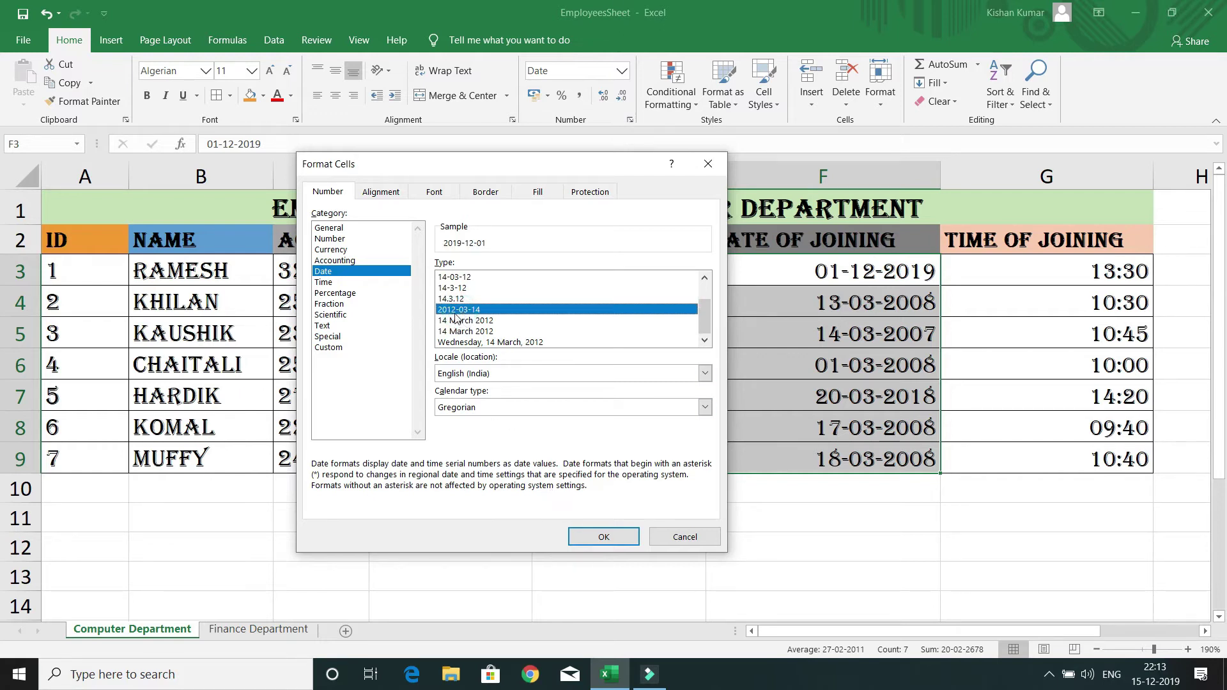
pyautogui.click(603, 537)
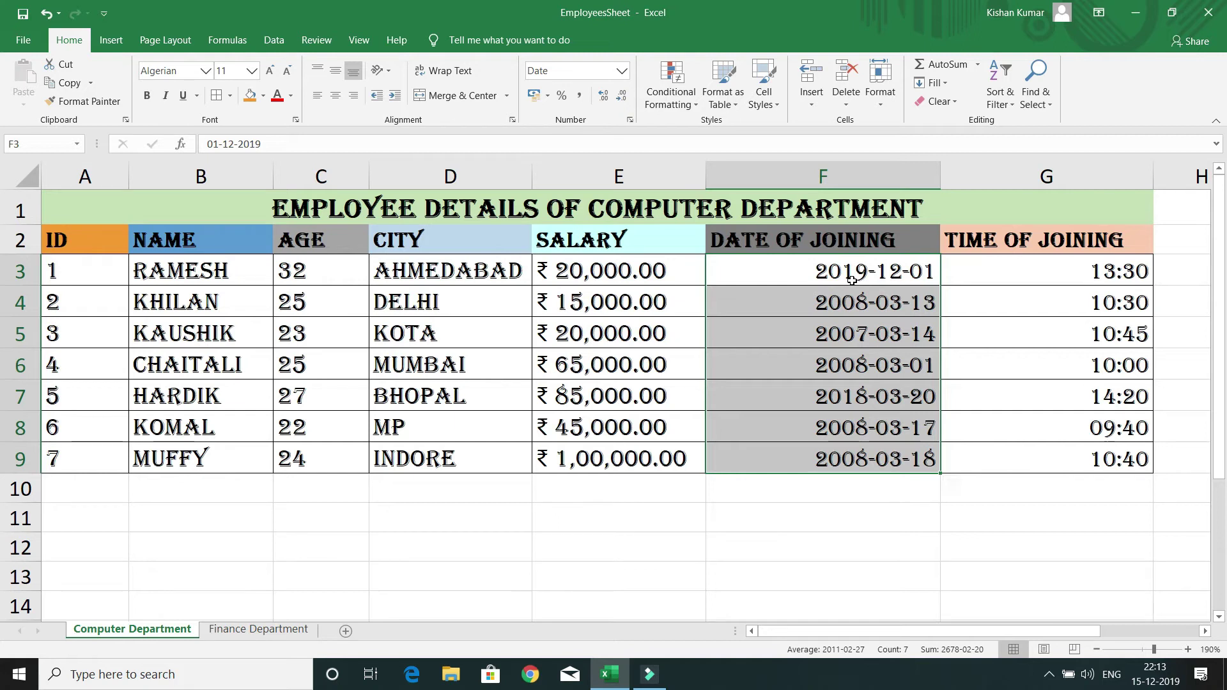
# Apply the '14 March 2012' long date type to F3:F9, e.g. 01 December 2019
pyautogui.moveTo(893, 271); pyautogui.dragTo(895, 454)
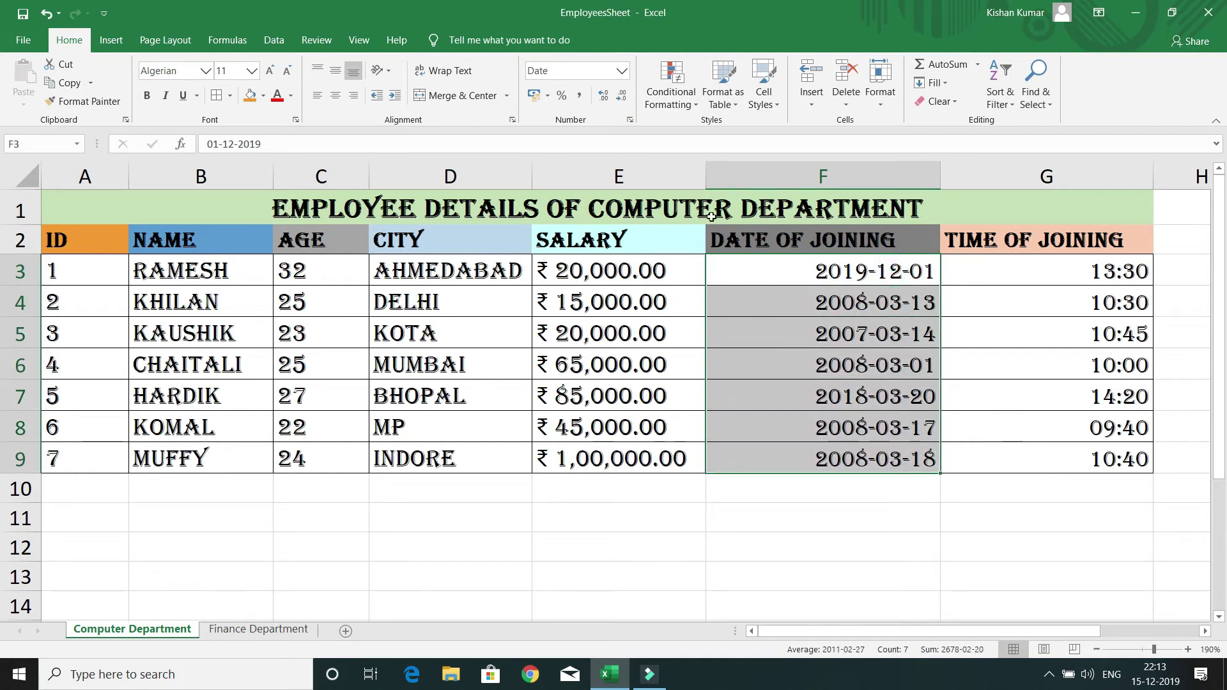
pyautogui.click(630, 121)
pyautogui.moveTo(705, 315); pyautogui.dragTo(706, 319)
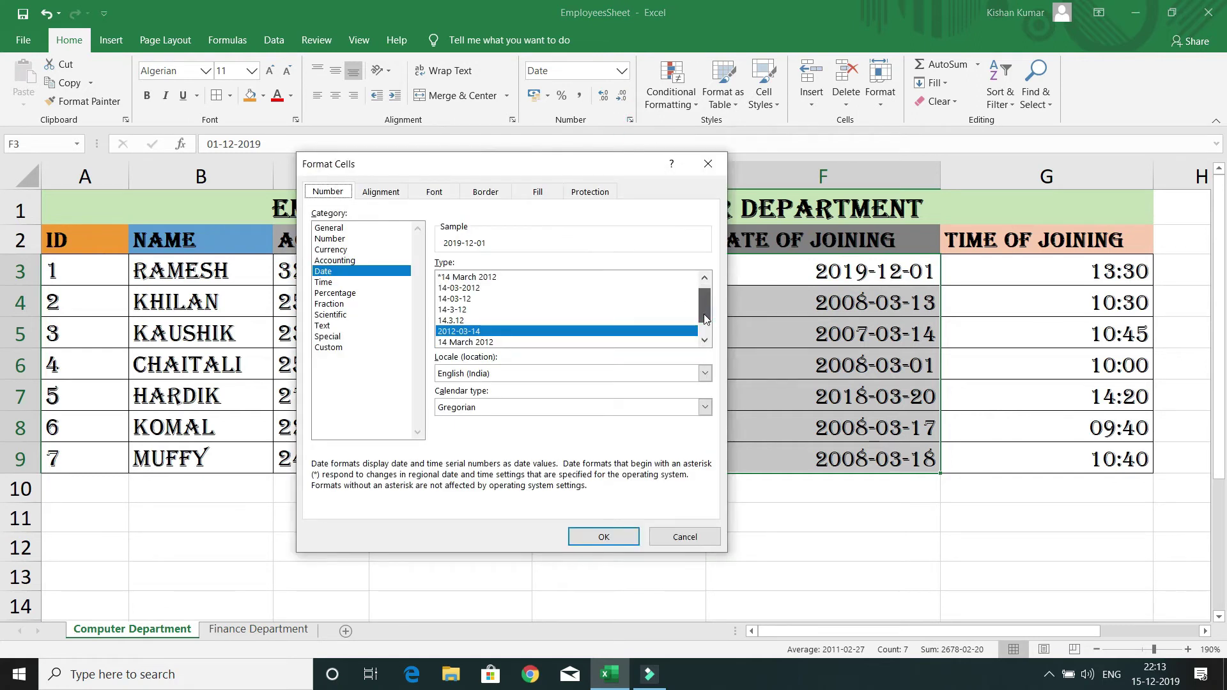
pyautogui.click(470, 342)
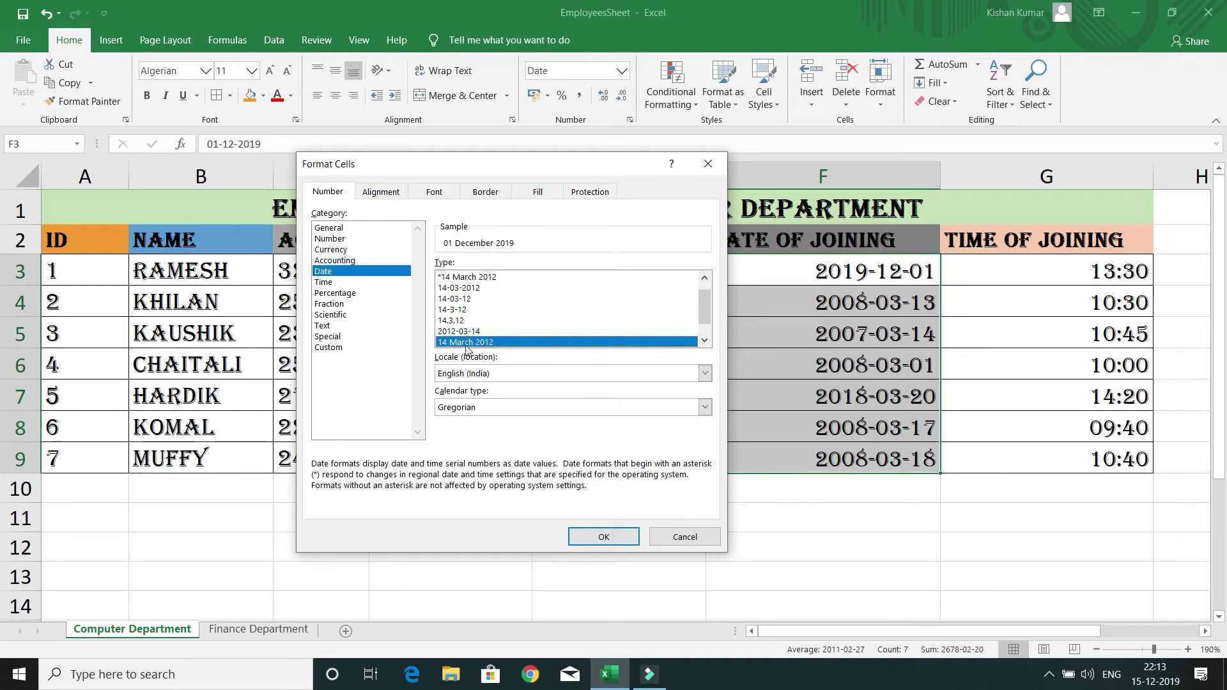
pyautogui.click(597, 536)
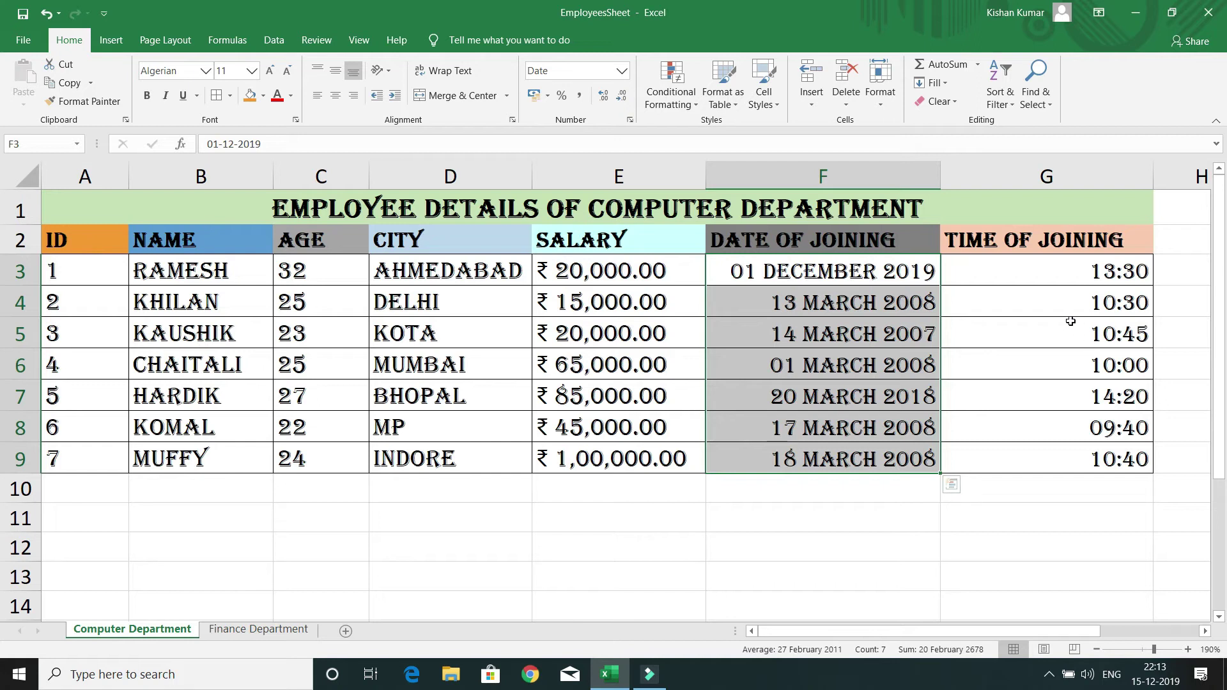
pyautogui.moveTo(1088, 276); pyautogui.dragTo(1110, 461)
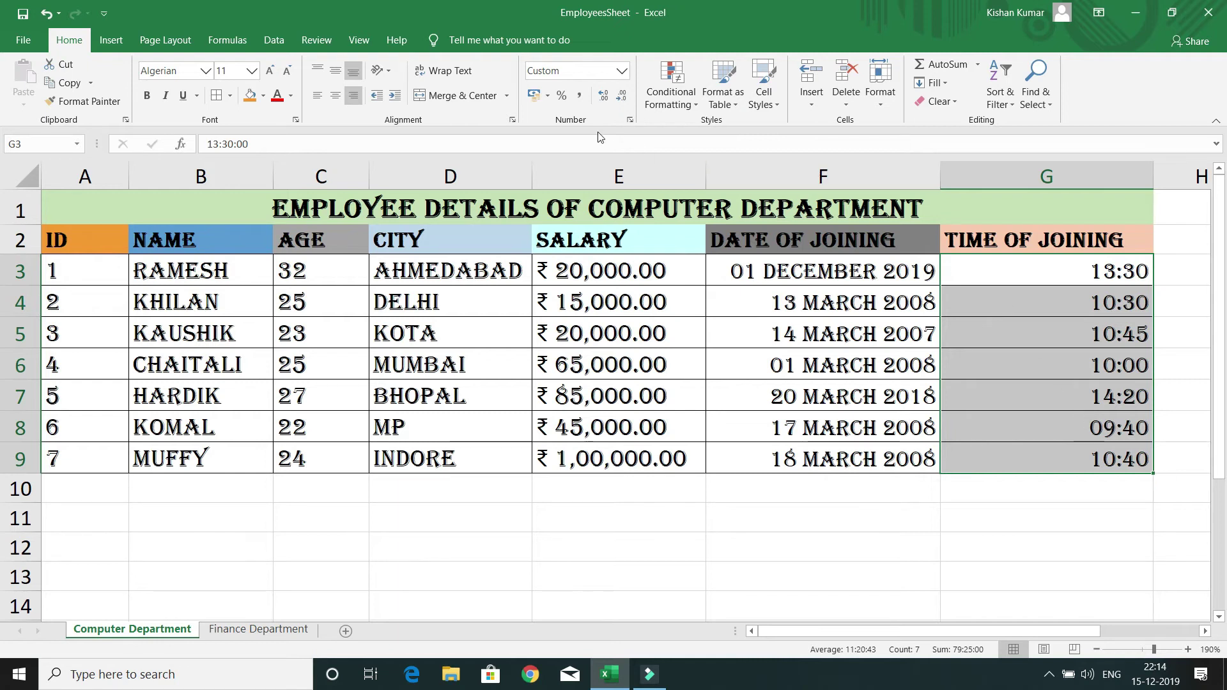
# Give joining times G3:G9 the '01:30 PM' time type, e.g. 10:40 AM
pyautogui.click(631, 120)
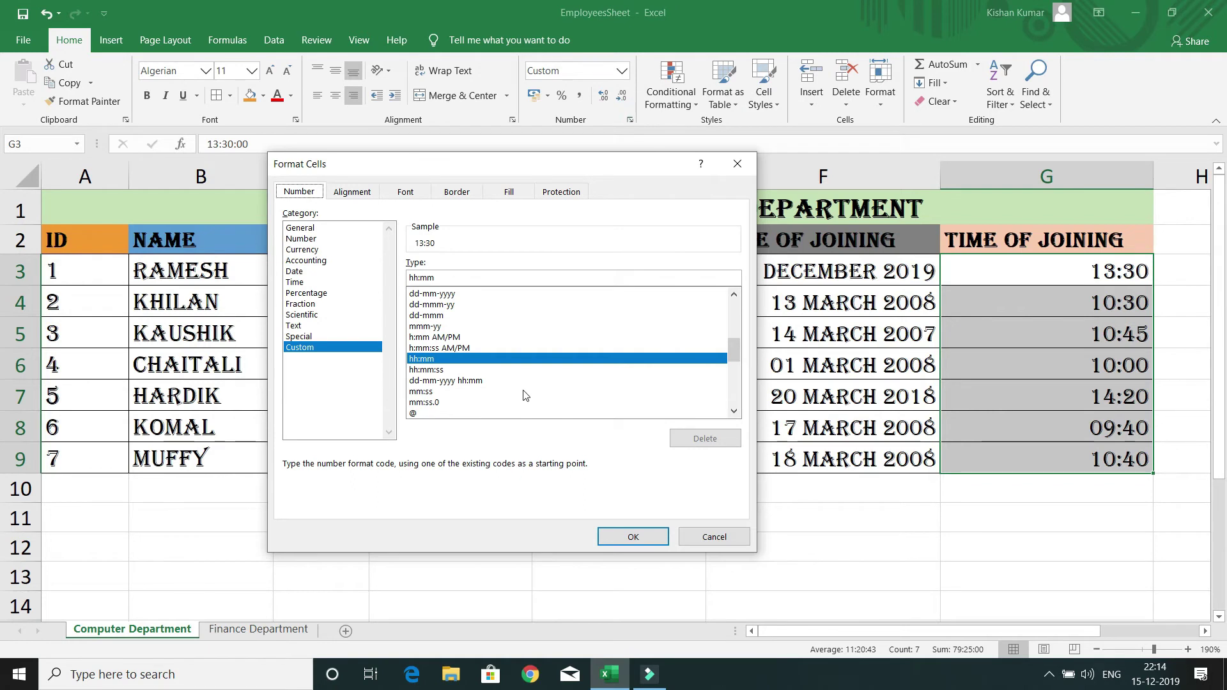
pyautogui.click(306, 283)
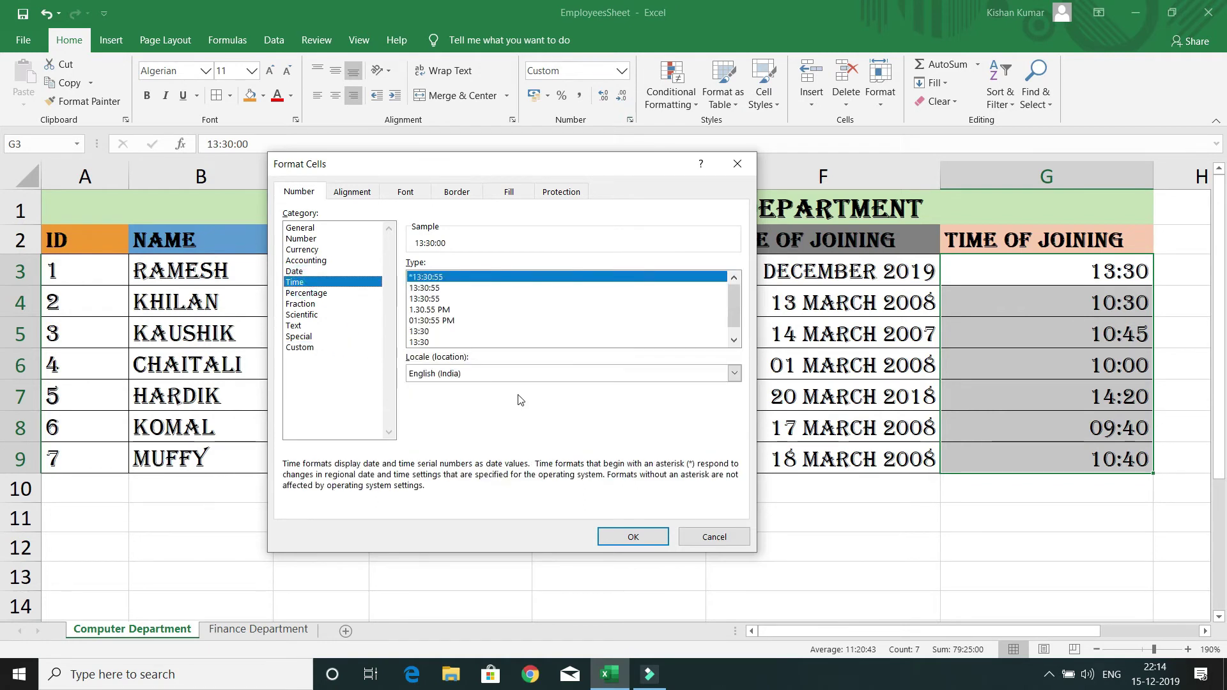
pyautogui.moveTo(734, 311); pyautogui.dragTo(736, 323)
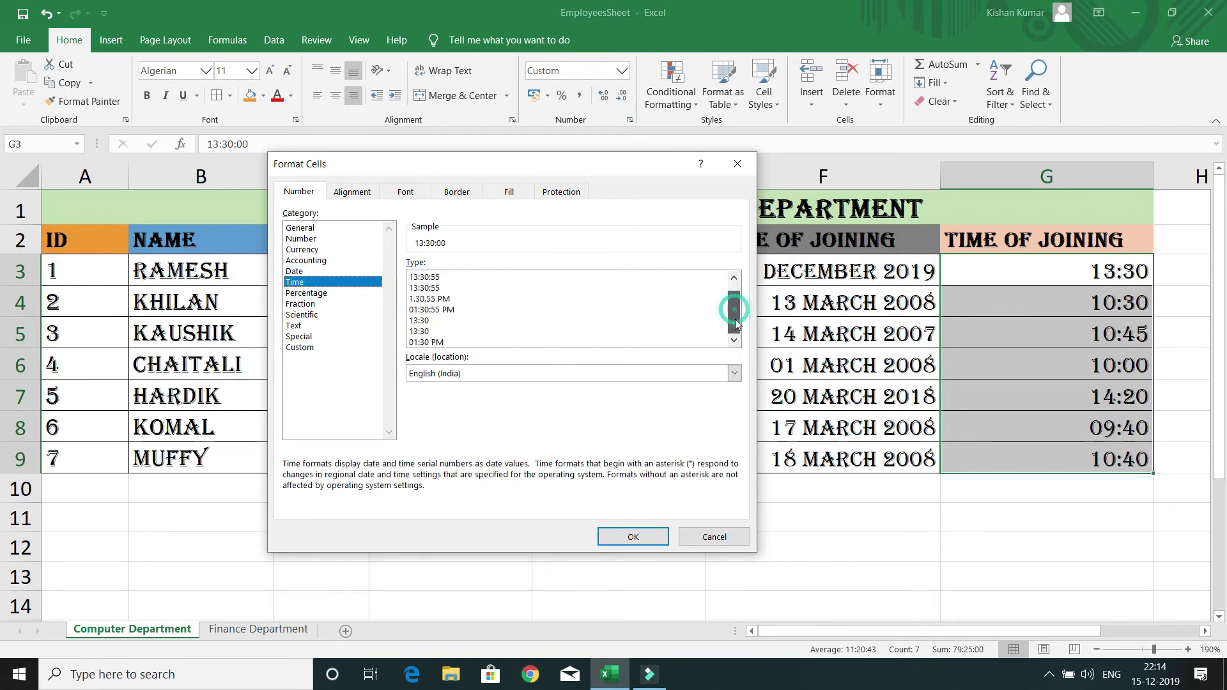
pyautogui.click(422, 343)
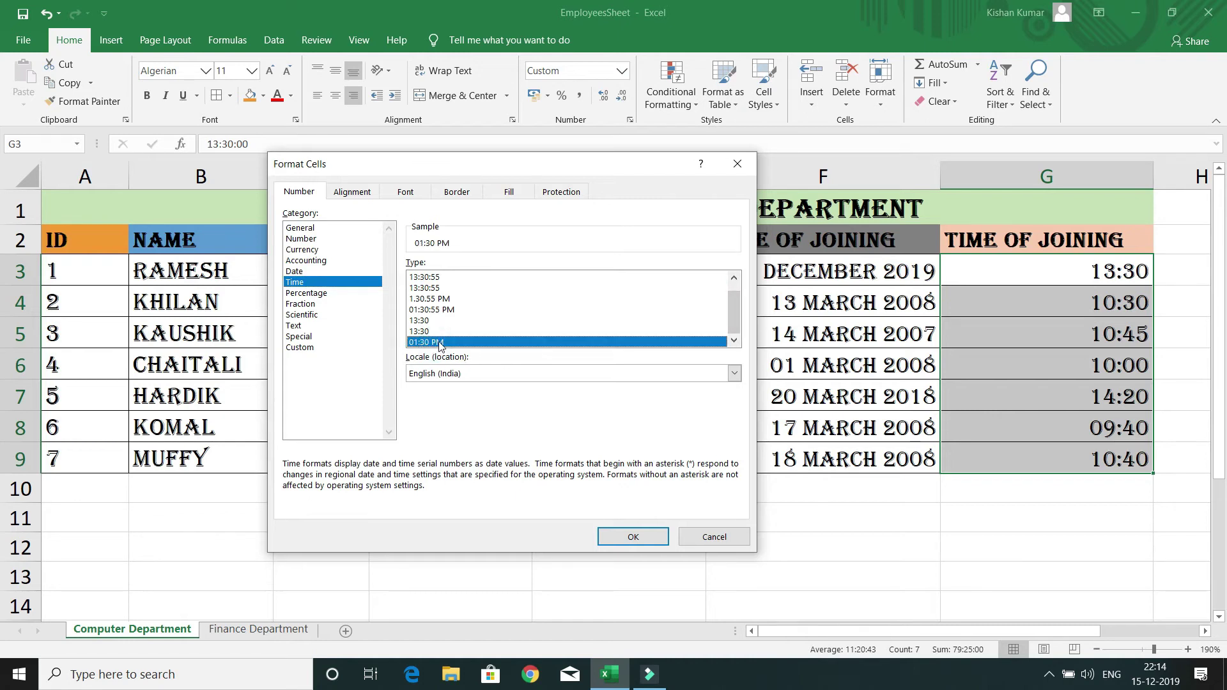
pyautogui.click(632, 537)
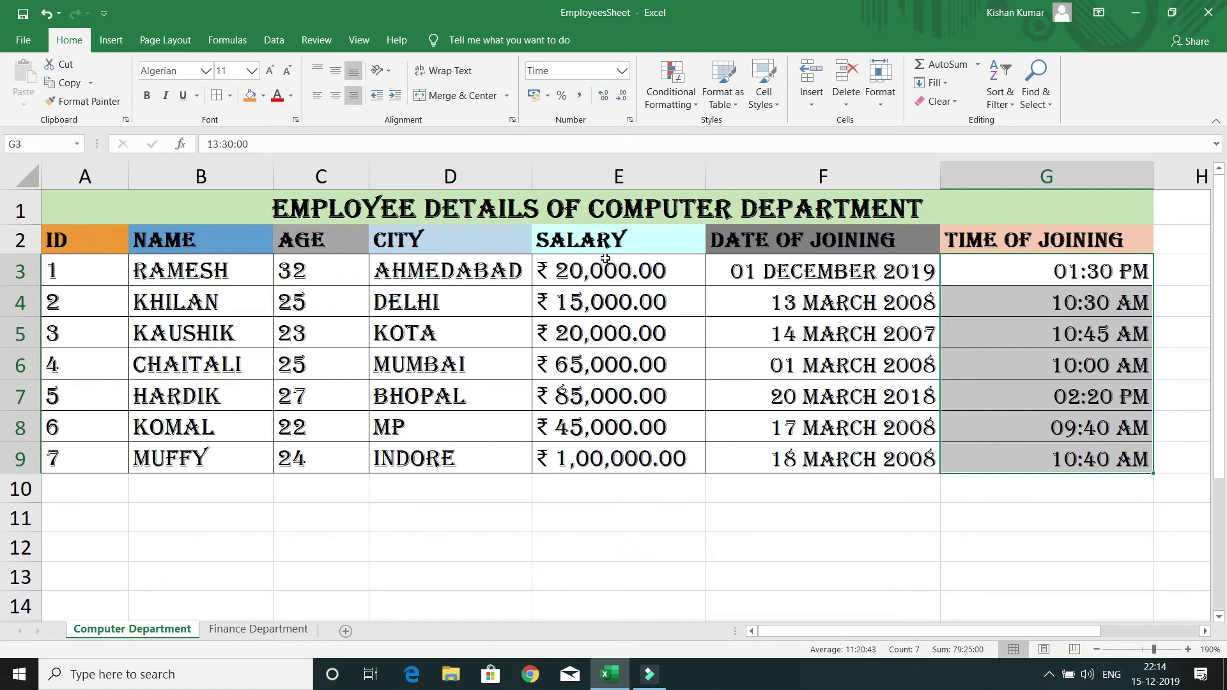
# Reset salaries E3:E9 to General number format
pyautogui.moveTo(605, 262); pyautogui.dragTo(612, 460)
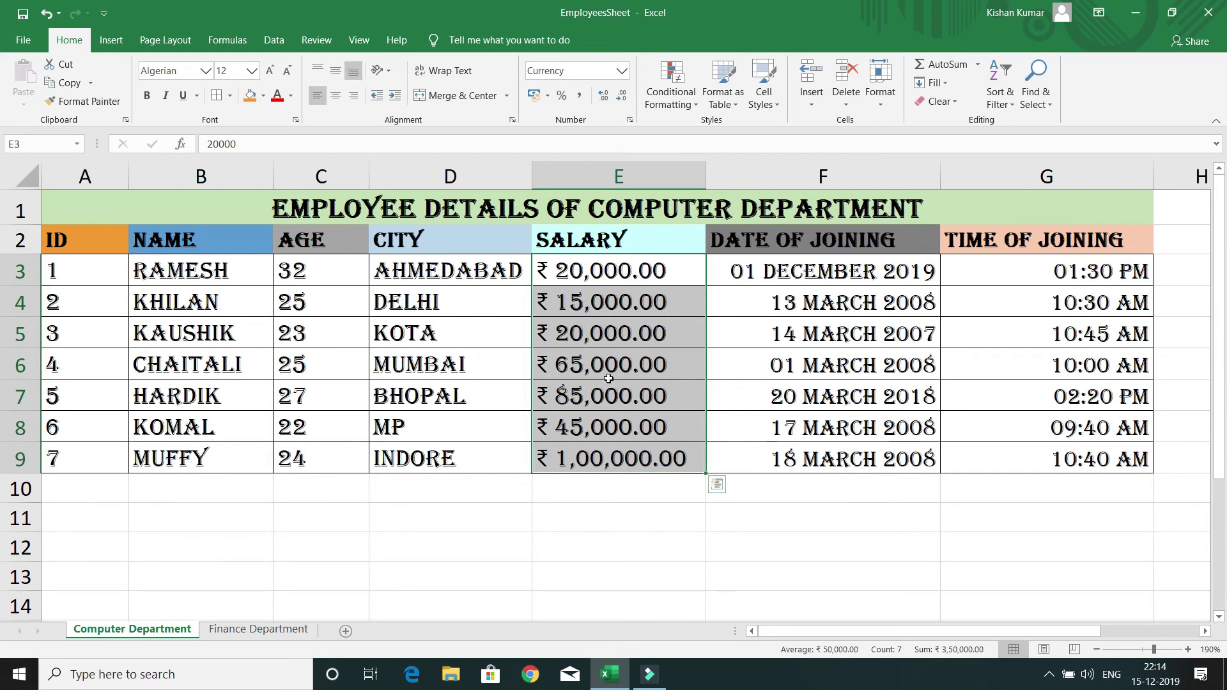
pyautogui.click(622, 71)
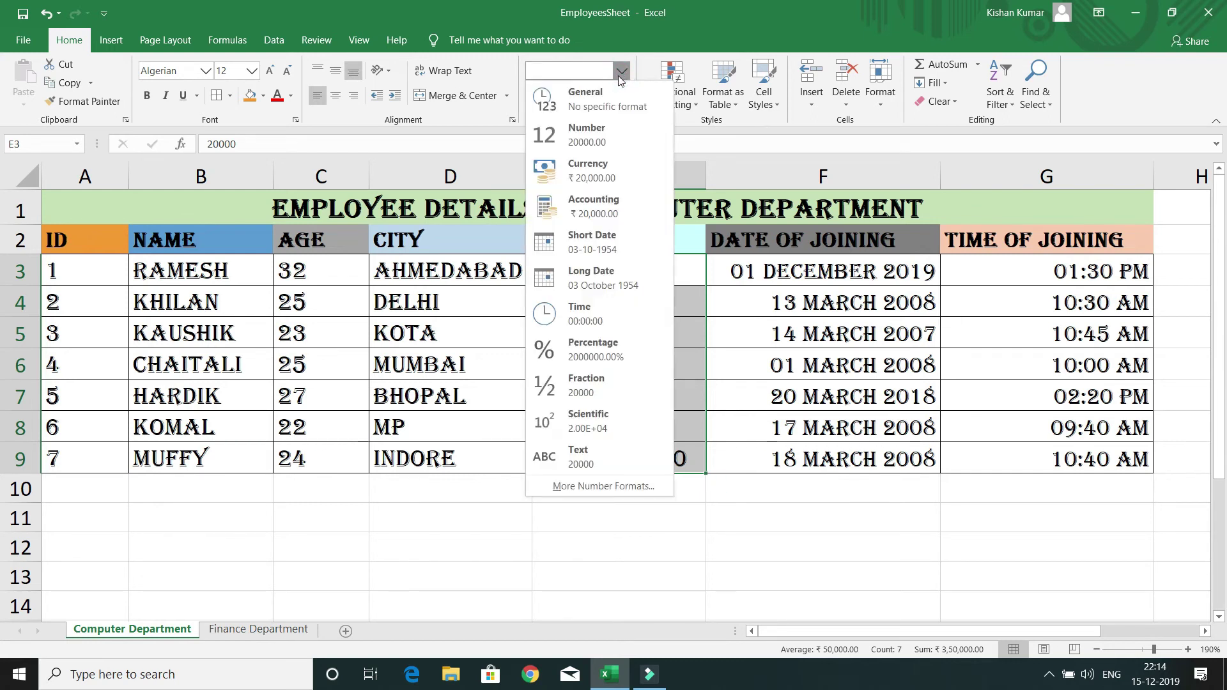
pyautogui.click(601, 102)
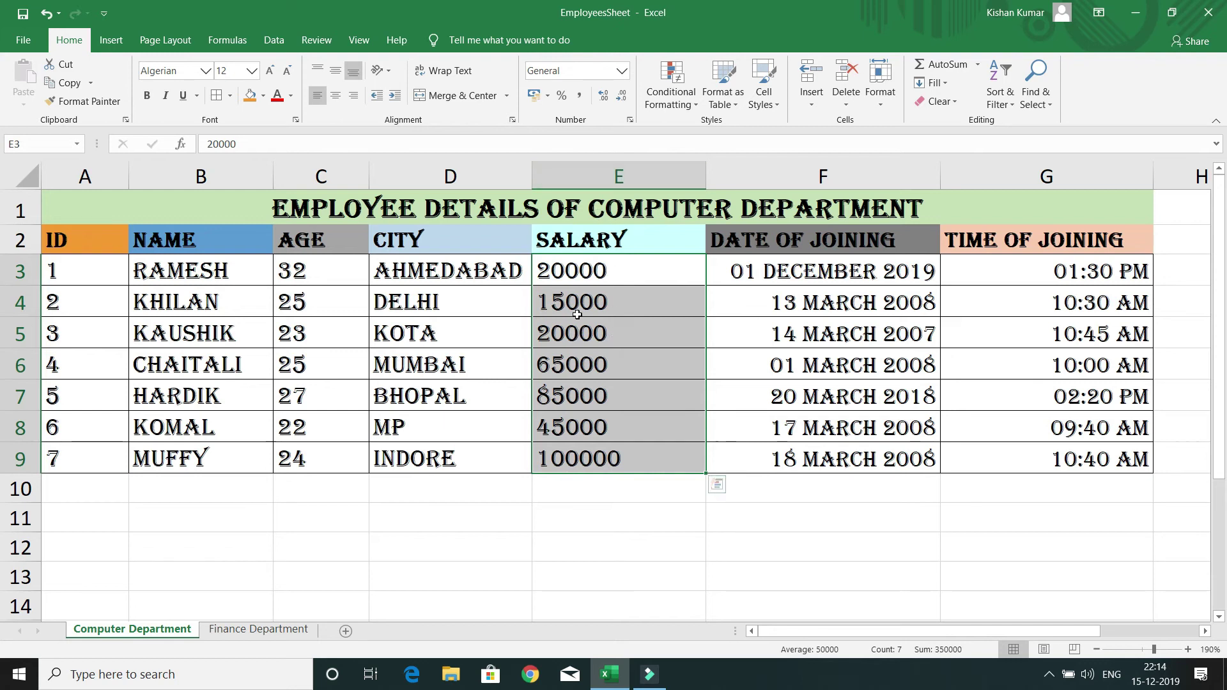
# Try Comma Style on the salaries, revert to General, then add one decimal place
pyautogui.click(580, 97)
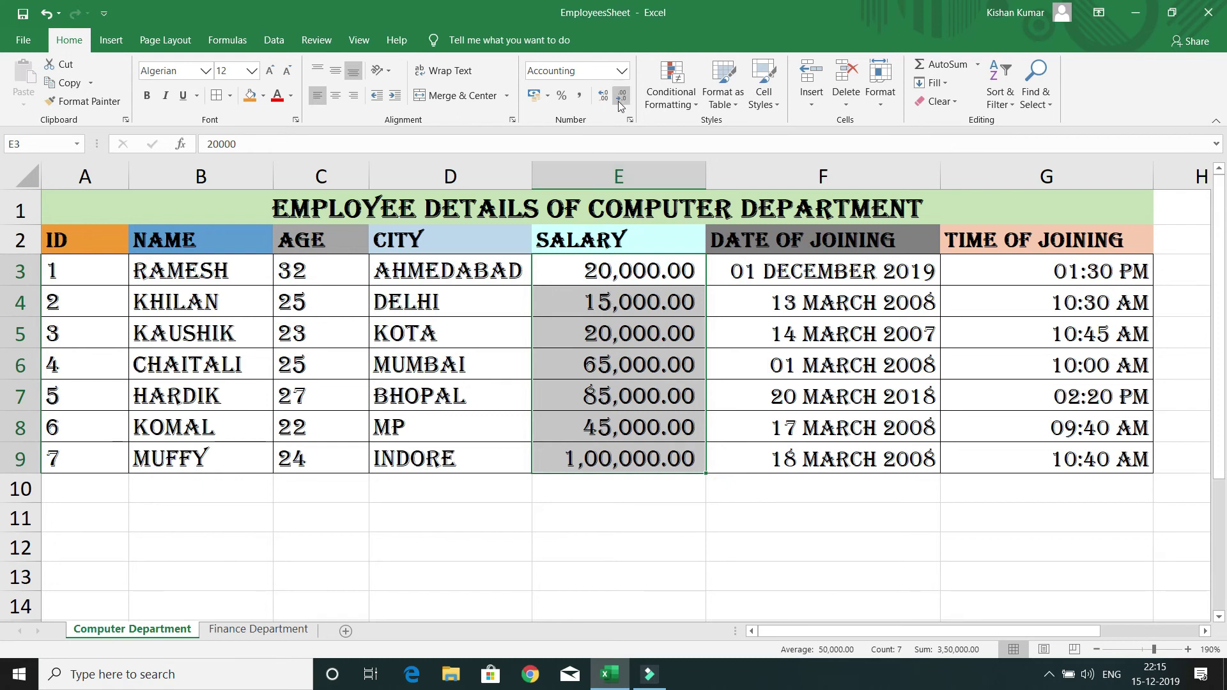
pyautogui.click(621, 70)
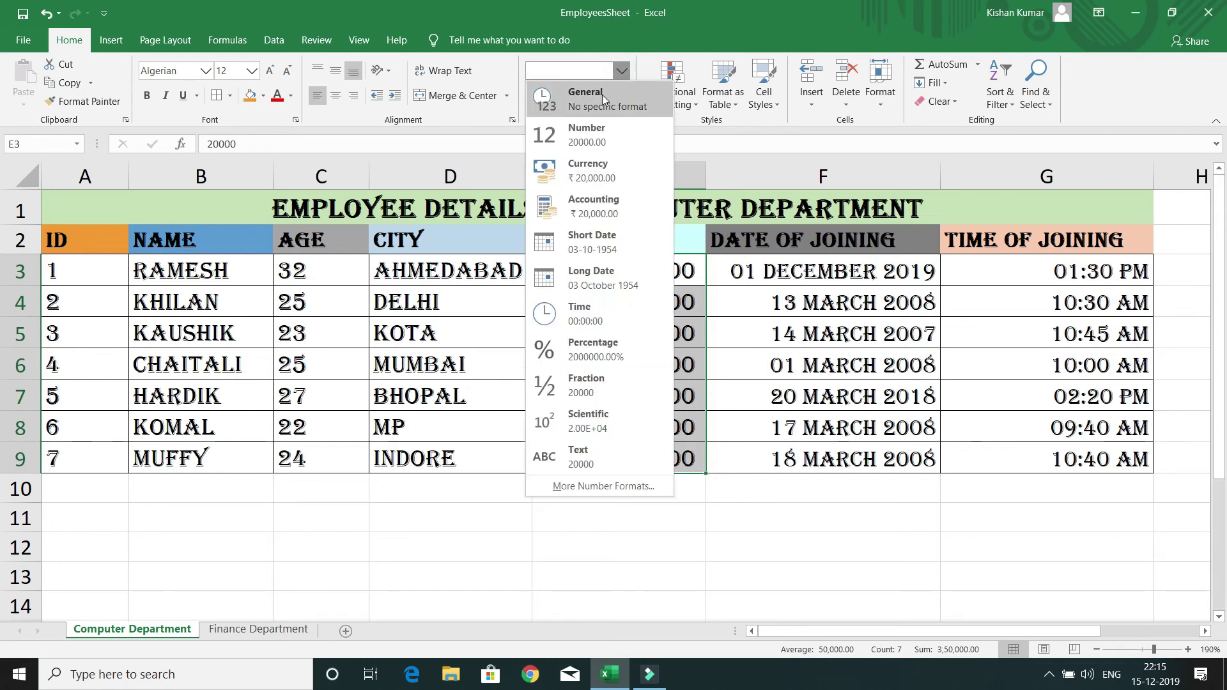
pyautogui.click(602, 94)
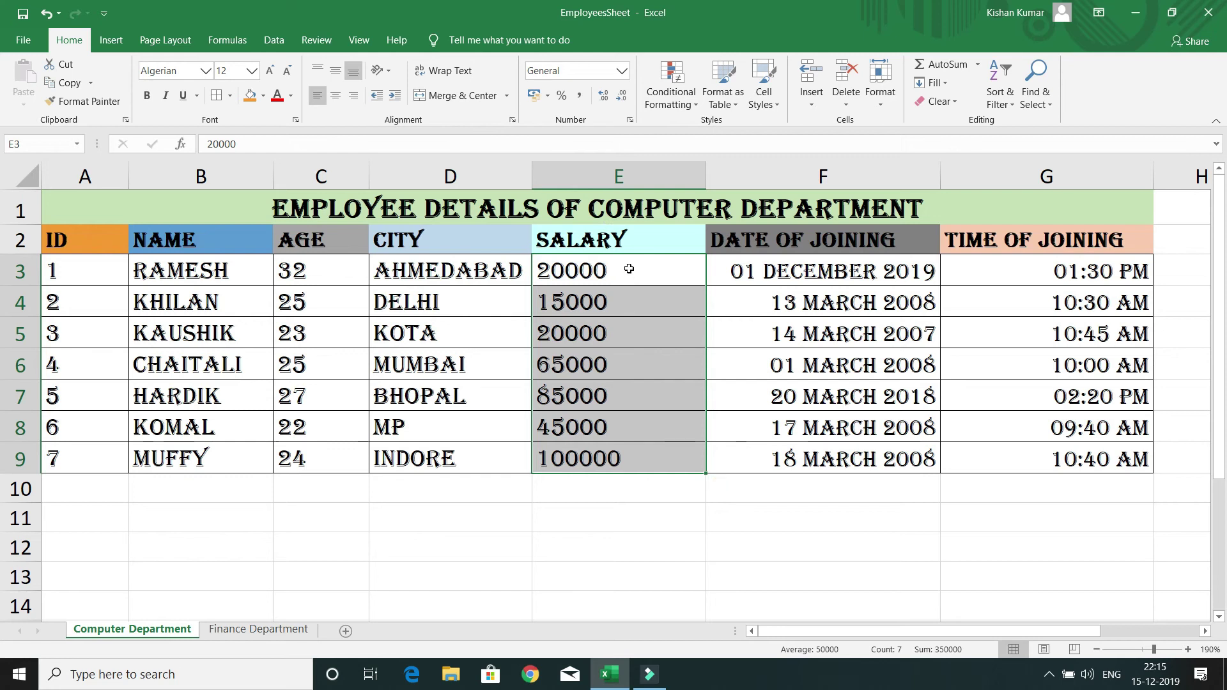
pyautogui.click(601, 97)
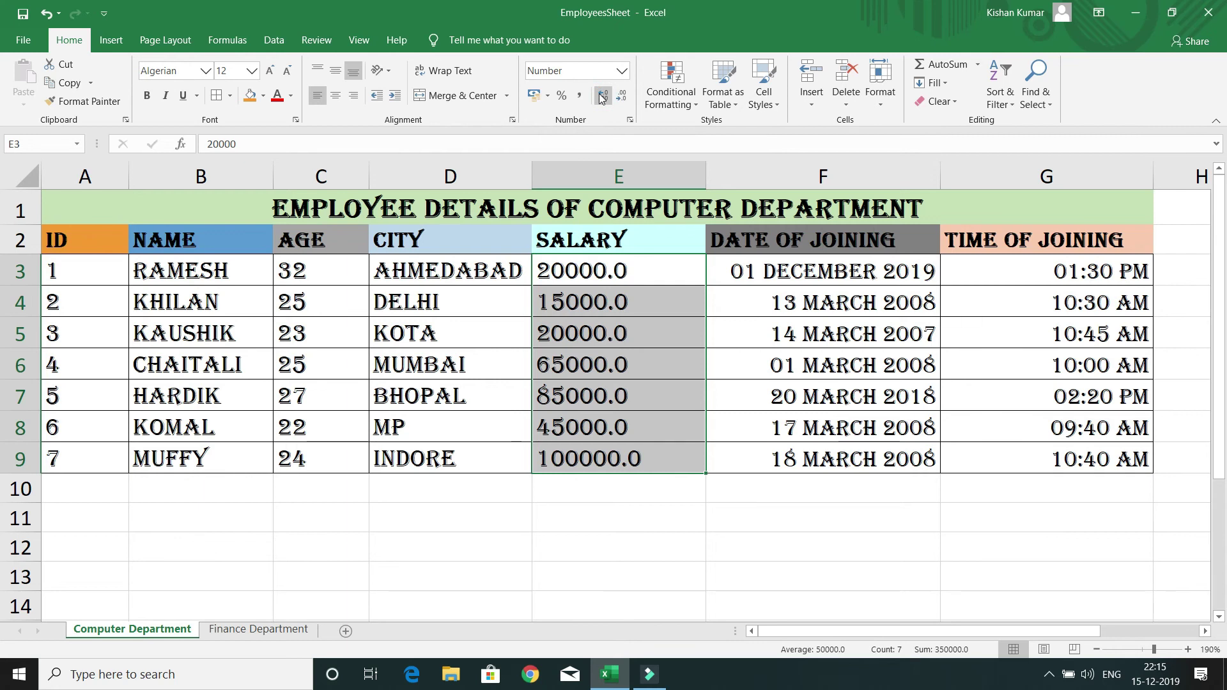
pyautogui.click(602, 96)
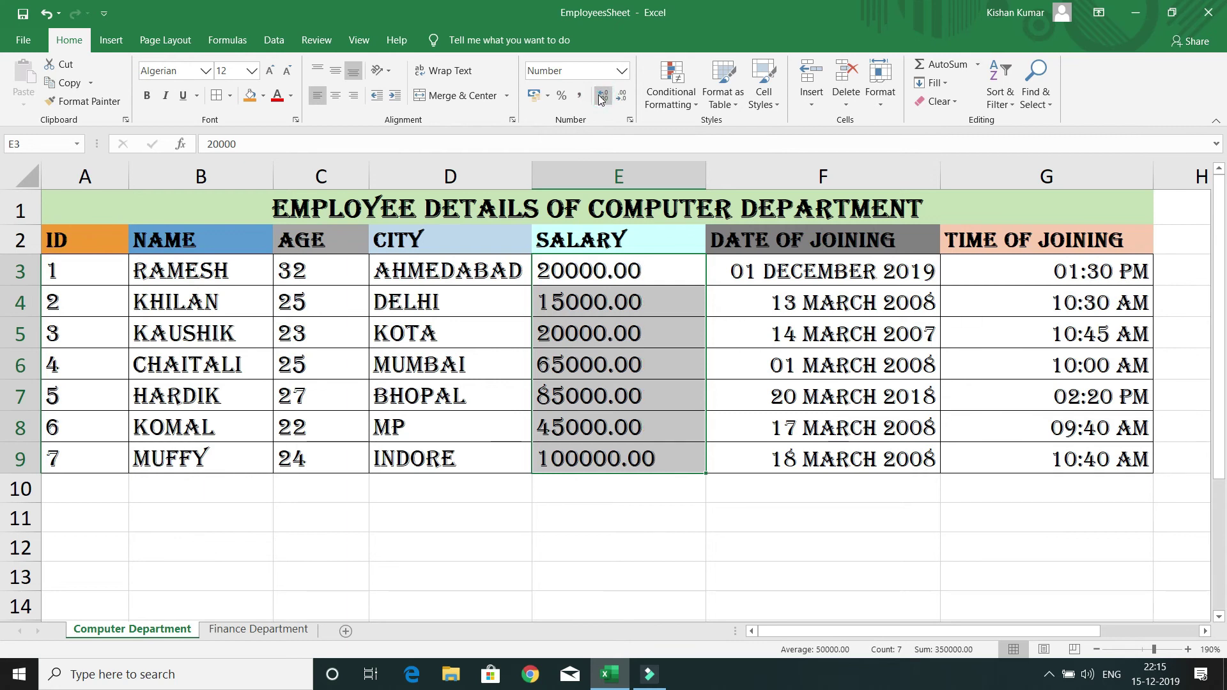
pyautogui.click(601, 97)
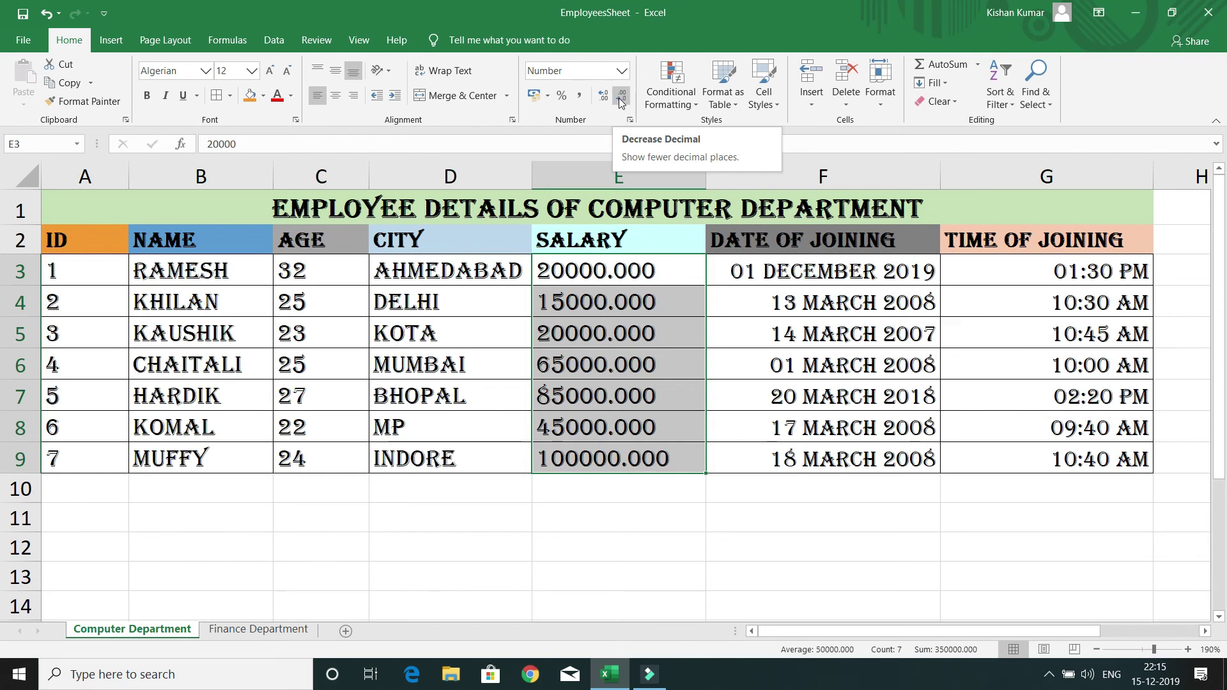
pyautogui.click(620, 101)
pyautogui.click(620, 101)
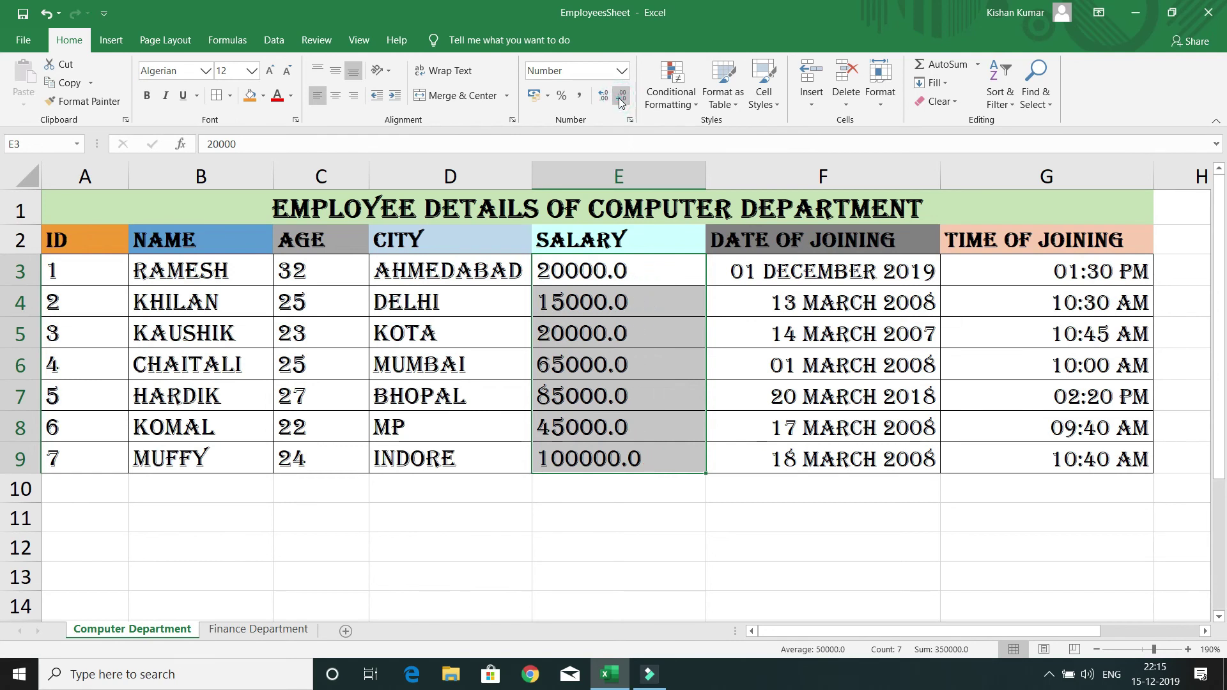
pyautogui.click(621, 101)
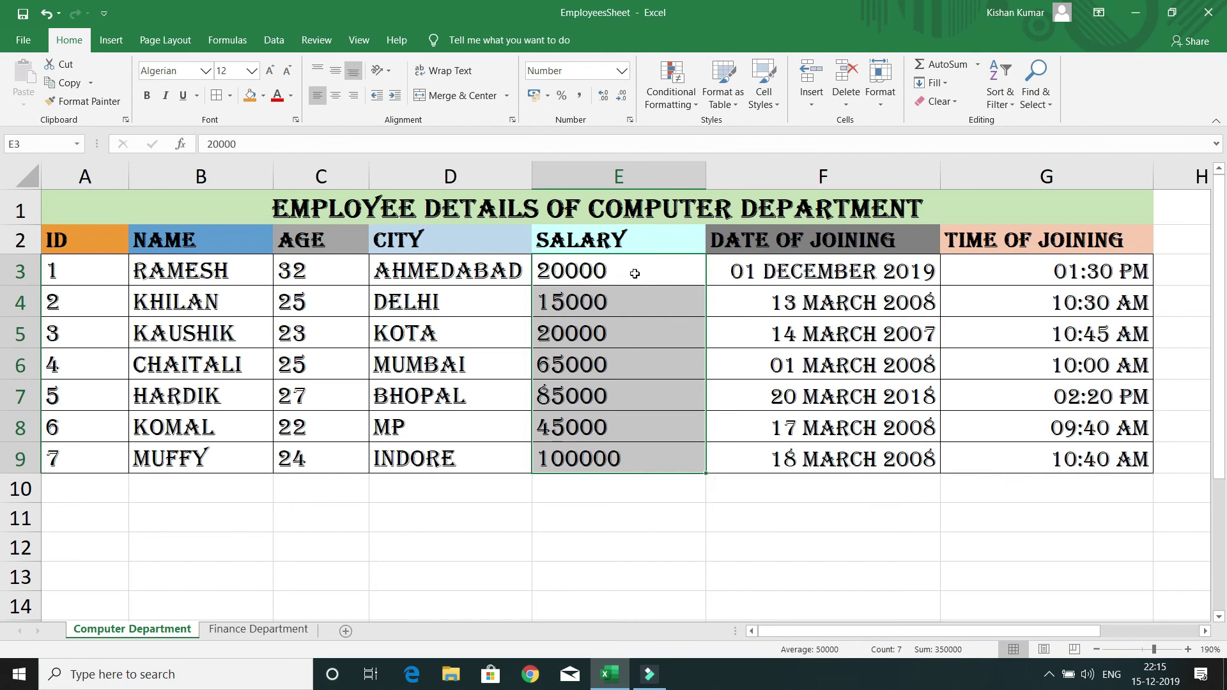